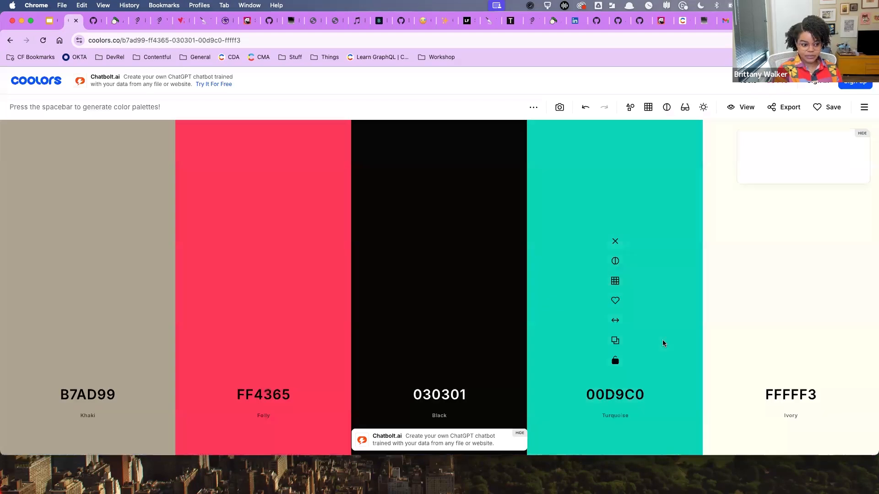
Generate random palettes until reaching 48639C, 4C4C9D, 712F79, 976391 and F7996E, and display the trending Explore palettes beside it.
{"action": "key", "text": "space"}
{"action": "key", "text": "space"}
{"action": "key", "text": "space"}
{"action": "key", "text": "space"}
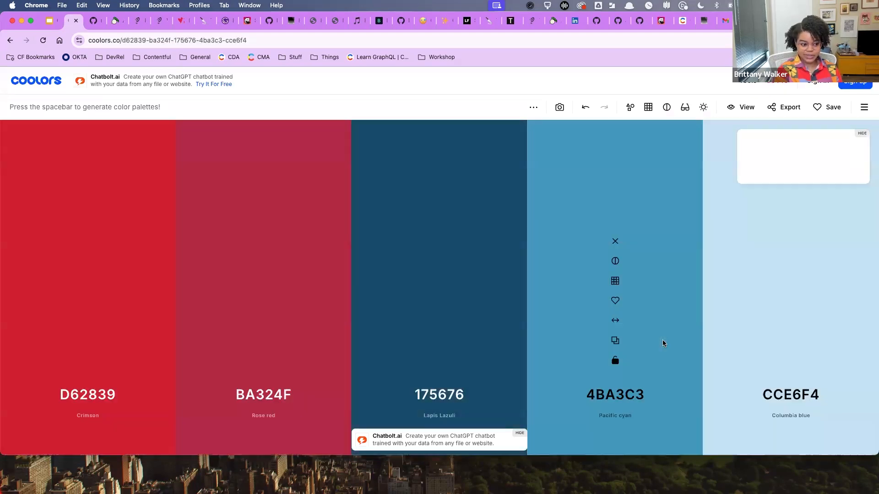
{"action": "key", "text": "space"}
{"action": "key", "text": "space"}
{"action": "key", "text": "space"}
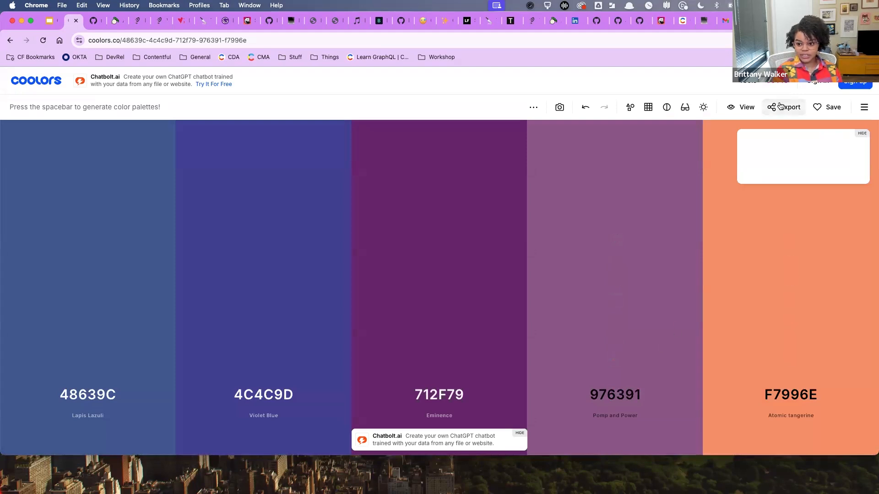
{"action": "left_click", "coordinate": [864, 107]}
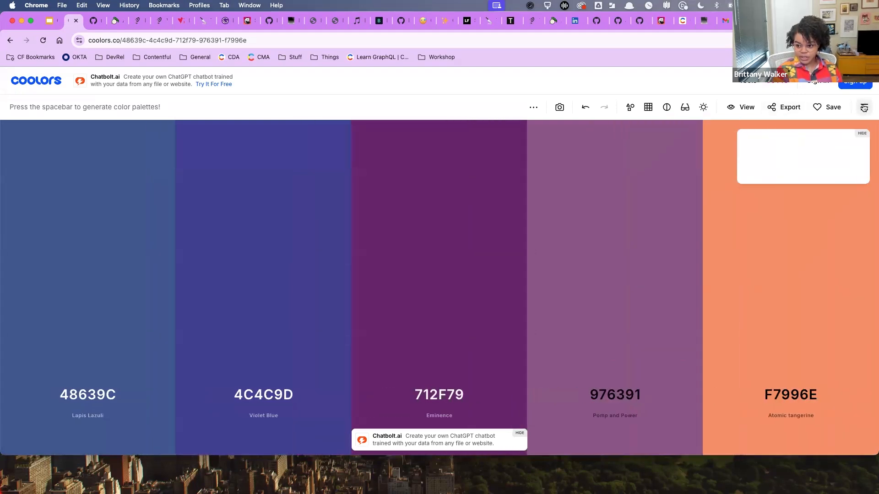
{"action": "left_click", "coordinate": [826, 130]}
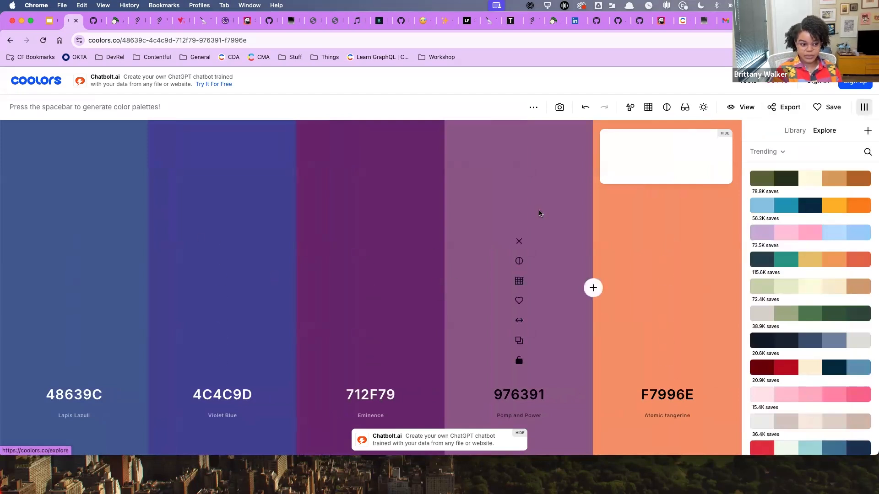
Switch back to the Codebar Portfolio Workshop slides, present the Resources slide full screen and leave the presentation.
{"action": "left_click", "coordinate": [50, 23]}
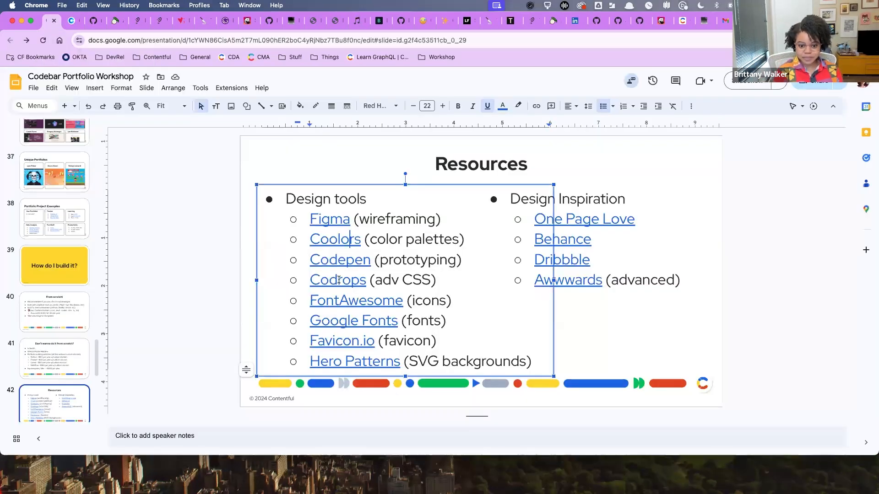
{"action": "left_click", "coordinate": [774, 89]}
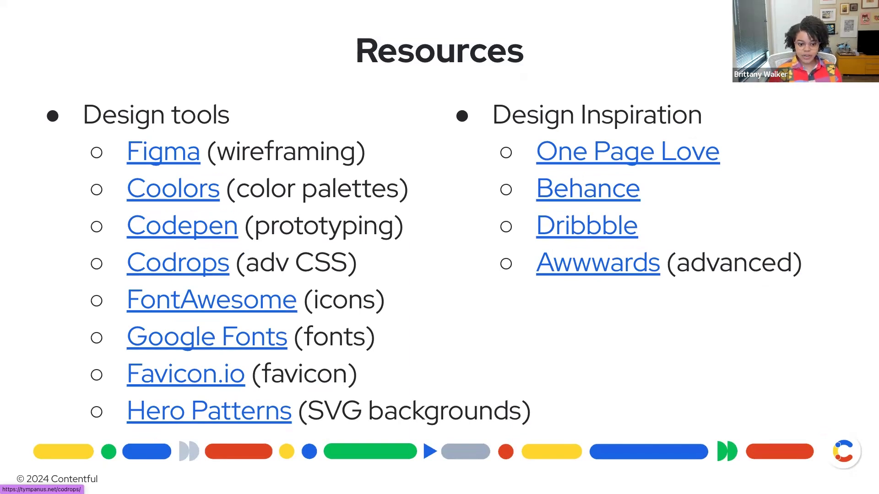
{"action": "key", "text": "Escape"}
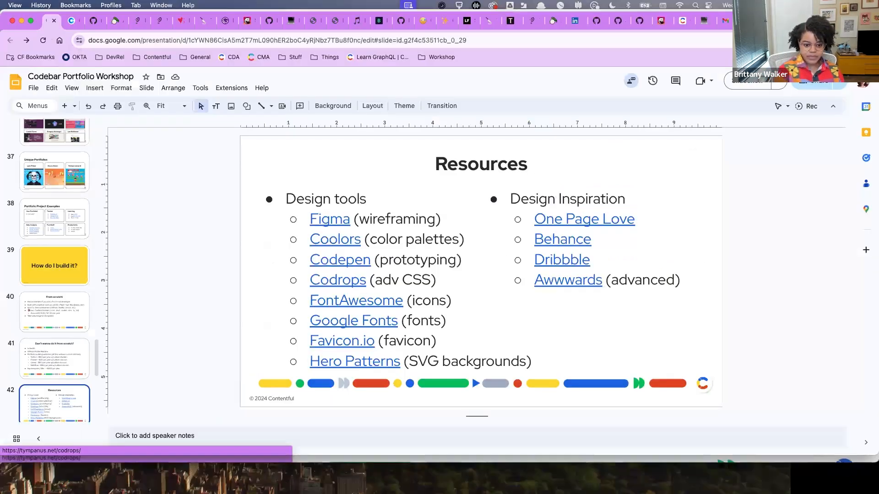
Open FontAwesome from the Resources slide's design tools and look over its free getting-started page.
{"action": "left_click", "coordinate": [345, 292]}
{"action": "left_click", "coordinate": [356, 321]}
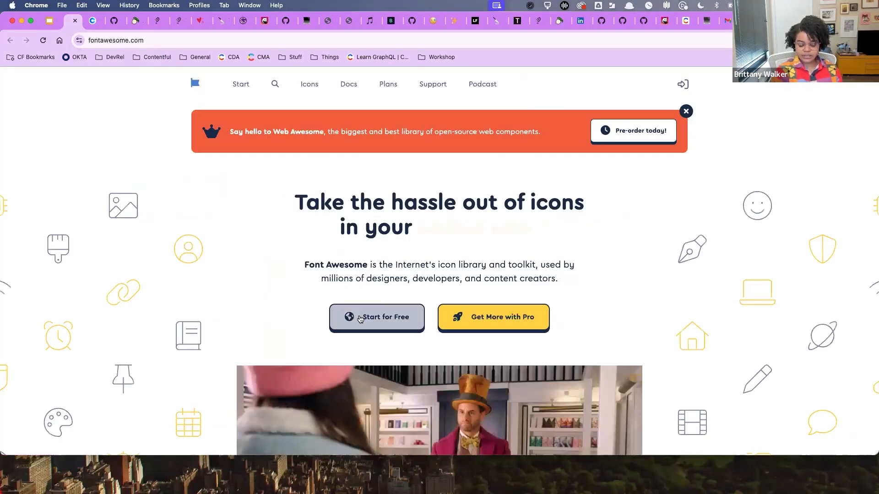
{"action": "left_click", "coordinate": [360, 319]}
{"action": "scroll", "coordinate": [381, 276], "scroll_direction": "down", "scroll_amount": 7}
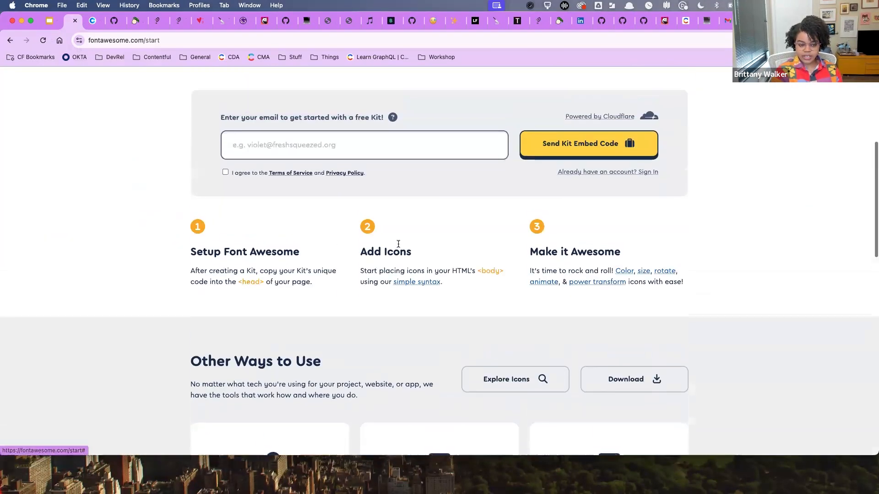
{"action": "scroll", "coordinate": [399, 243], "scroll_direction": "up", "scroll_amount": 6}
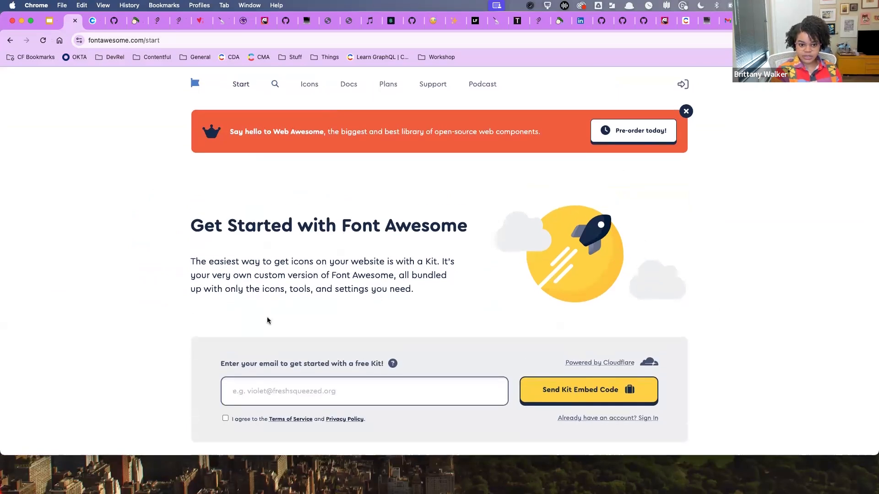
Open the Font Awesome icon library and browse its featured sets and icon categories.
{"action": "left_click", "coordinate": [309, 85]}
{"action": "scroll", "coordinate": [355, 192], "scroll_direction": "down", "scroll_amount": 5}
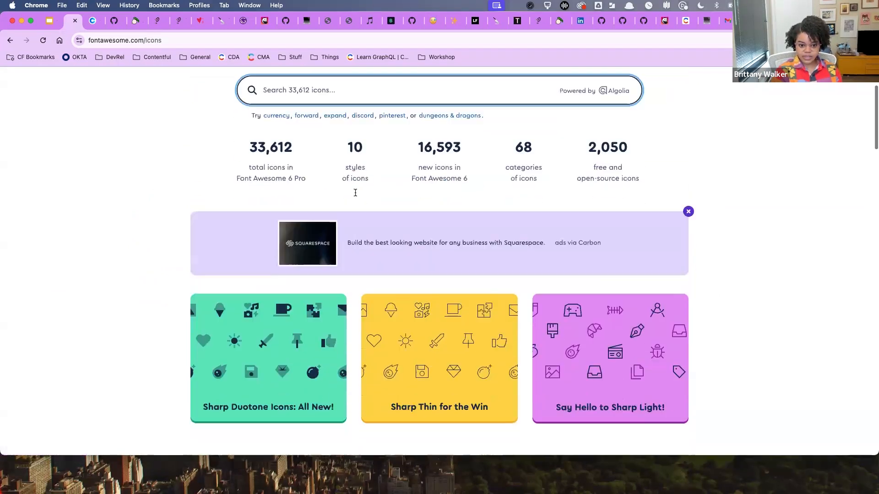
{"action": "scroll", "coordinate": [356, 196], "scroll_direction": "down", "scroll_amount": 5}
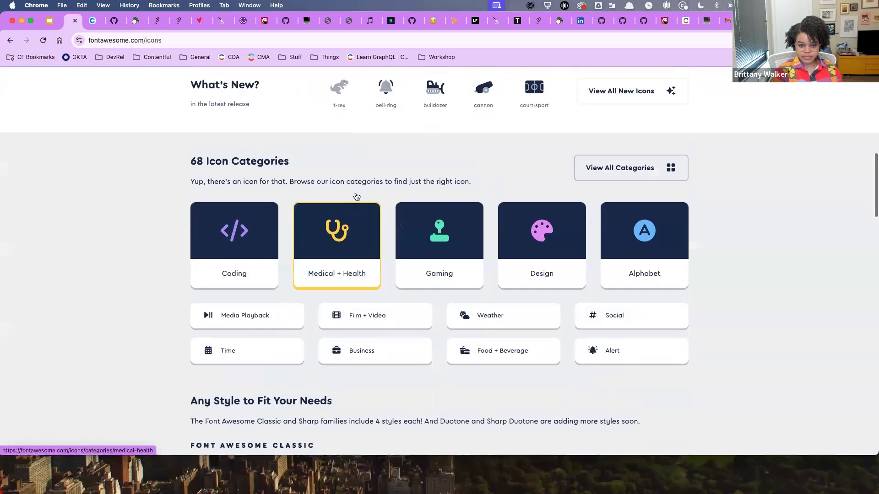
{"action": "scroll", "coordinate": [348, 147], "scroll_direction": "up", "scroll_amount": 11}
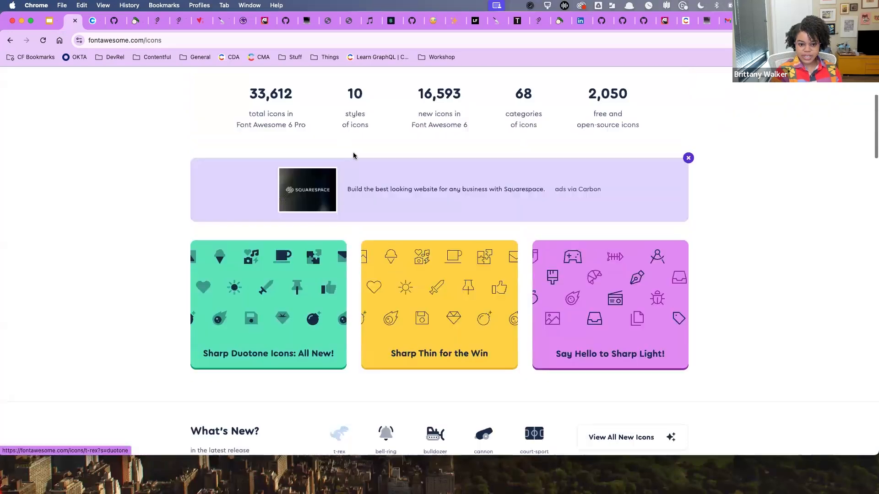
Search the icon library for "linkedin", view the HTML code of the linkedin icon and close its details.
{"action": "type", "text": "linkedin"}
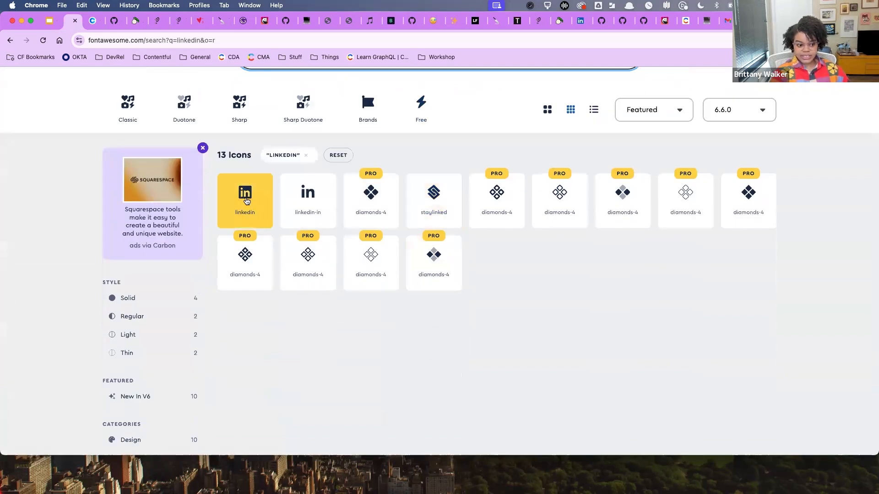
{"action": "left_click", "coordinate": [246, 201]}
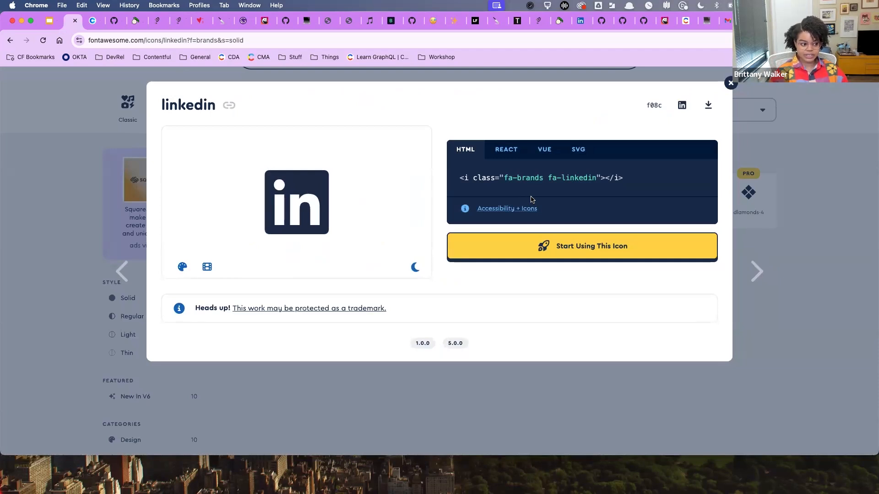
{"action": "left_click", "coordinate": [728, 84]}
Return to Font Awesome's Start page and review the kit sign-up and three setup stages.
{"action": "scroll", "coordinate": [256, 129], "scroll_direction": "up", "scroll_amount": 4}
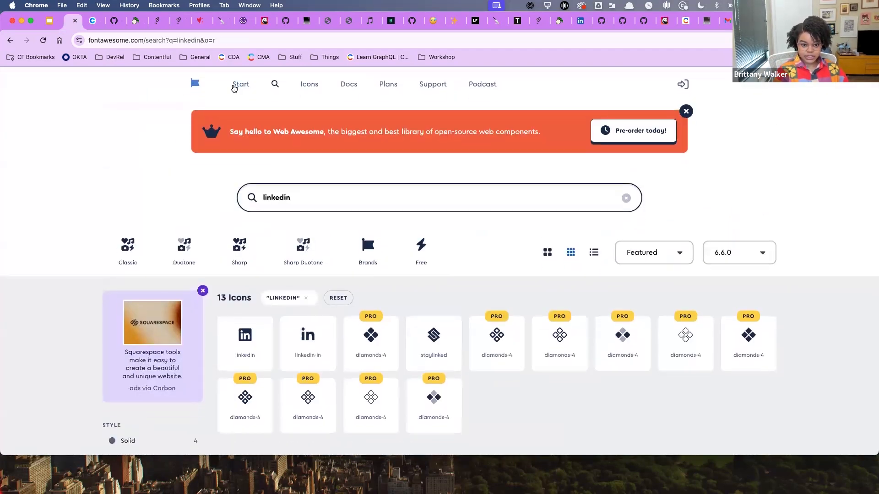
{"action": "left_click", "coordinate": [238, 85]}
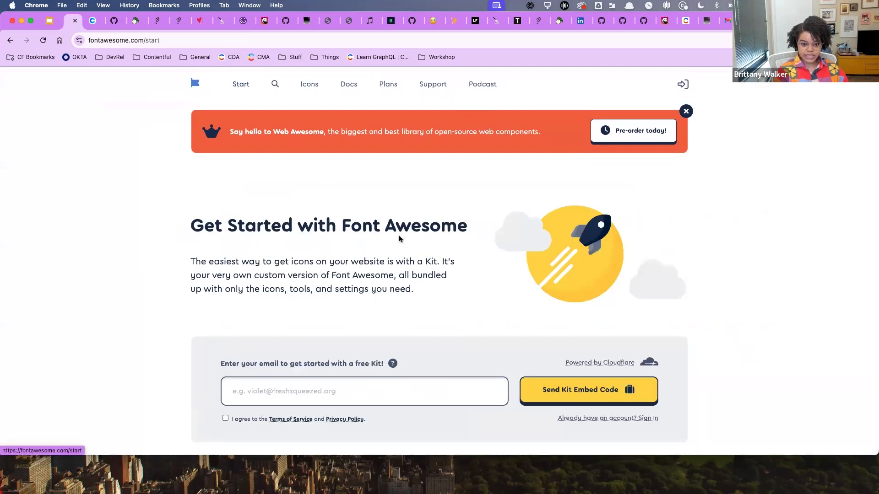
{"action": "scroll", "coordinate": [454, 255], "scroll_direction": "down", "scroll_amount": 4}
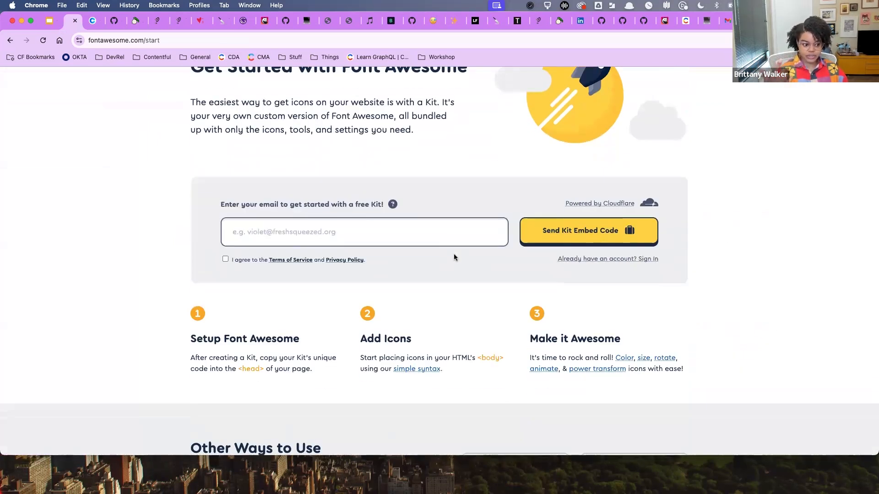
Switch to the Coolors palette, open it in the Palette Visualizer and dismiss the welcome tour.
{"action": "left_click", "coordinate": [94, 27]}
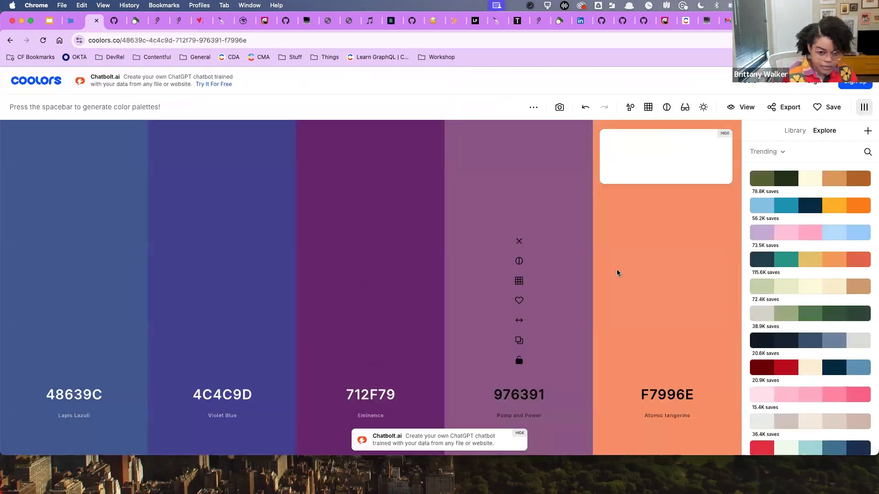
{"action": "mouse_move", "coordinate": [748, 81]}
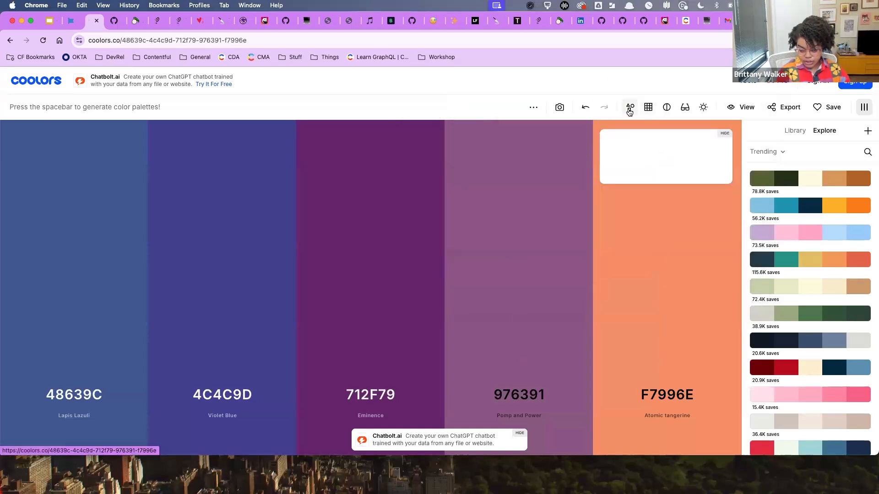
{"action": "left_click", "coordinate": [630, 107]}
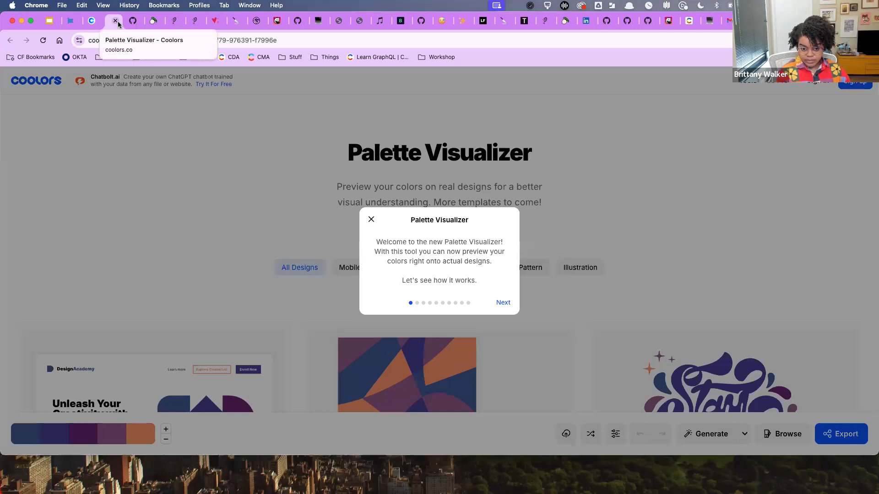
{"action": "left_click", "coordinate": [375, 224]}
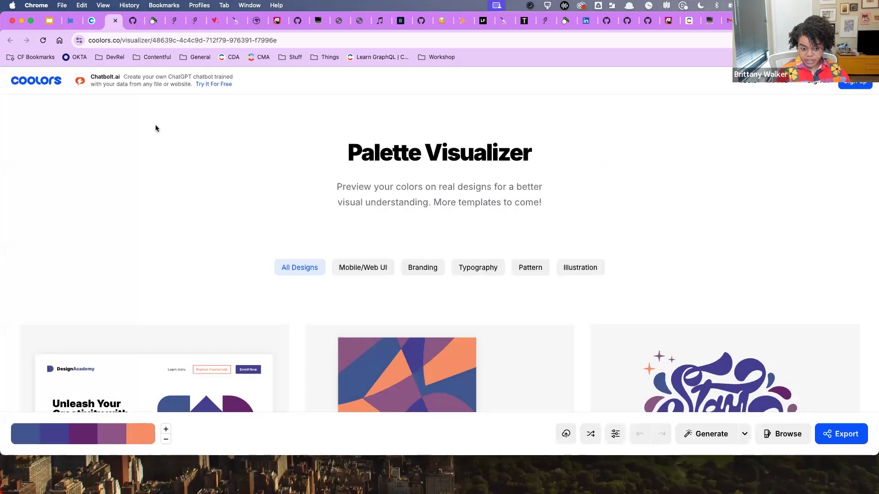
Examine the visualizer's sample designs, colour adjustment sliders and palette generation methods, and close the visualizer.
{"action": "scroll", "coordinate": [156, 129], "scroll_direction": "down", "scroll_amount": 3}
{"action": "scroll", "coordinate": [155, 130], "scroll_direction": "up", "scroll_amount": 3}
{"action": "left_click", "coordinate": [617, 435]}
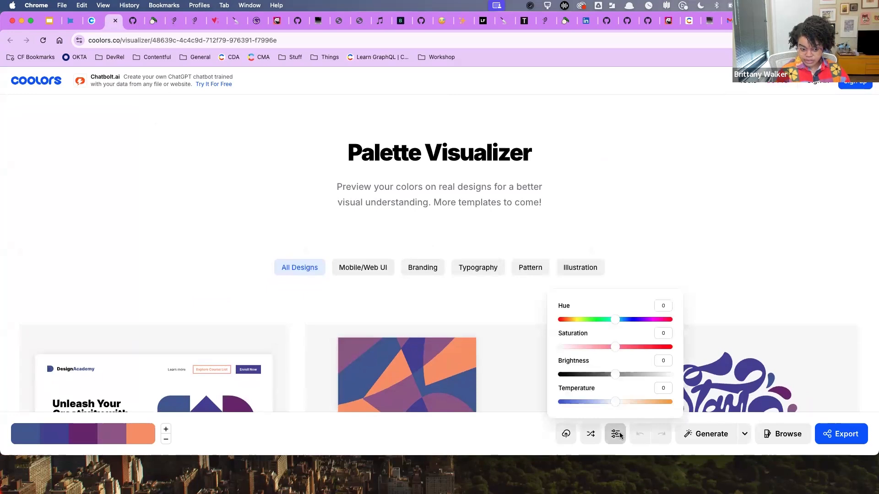
{"action": "left_click", "coordinate": [620, 436]}
{"action": "left_click", "coordinate": [747, 437]}
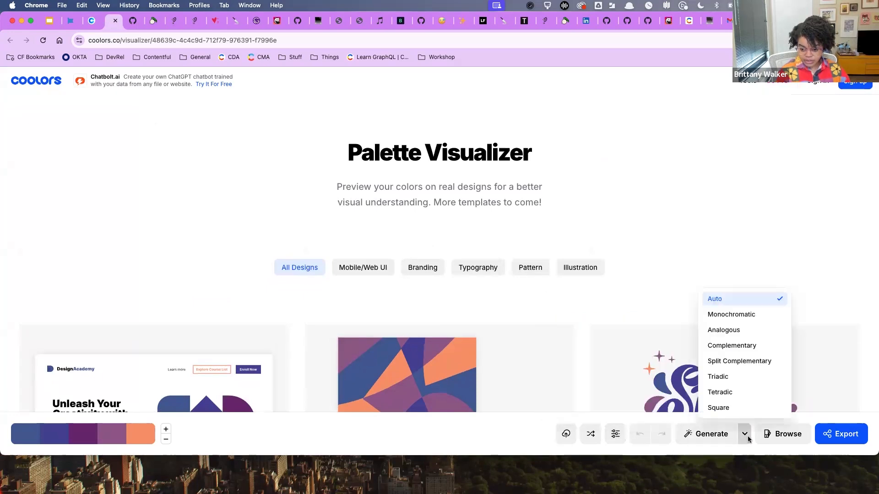
{"action": "left_click", "coordinate": [748, 439]}
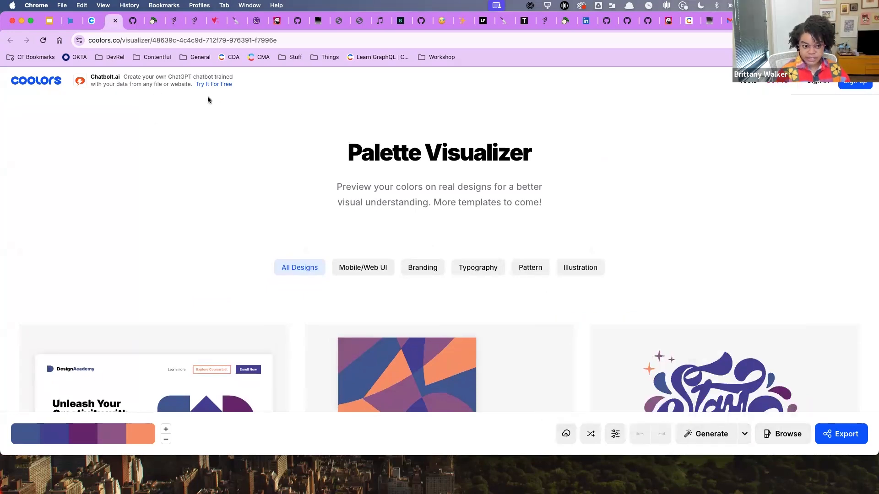
{"action": "left_click", "coordinate": [120, 20]}
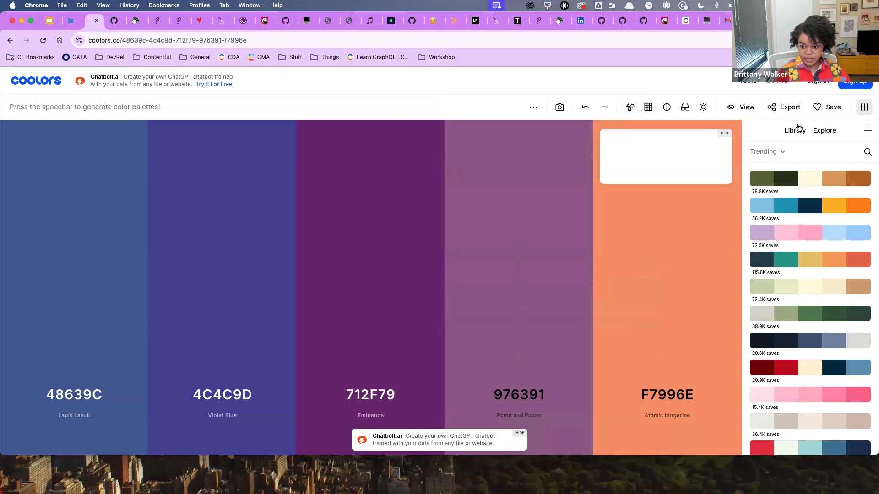
Preview the palette under the colour blindness simulations from Protanopia and Deuteranopia through Tritanomaly and Achromatomaly.
{"action": "left_click", "coordinate": [685, 107]}
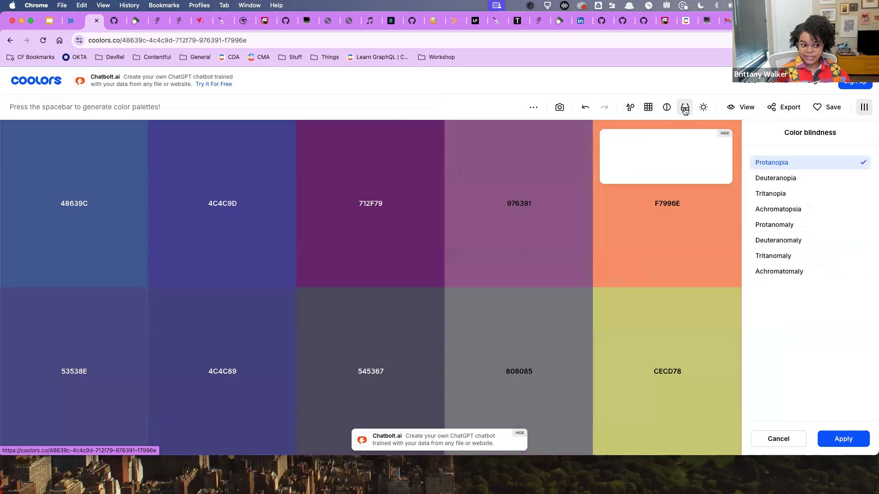
{"action": "left_click", "coordinate": [764, 181]}
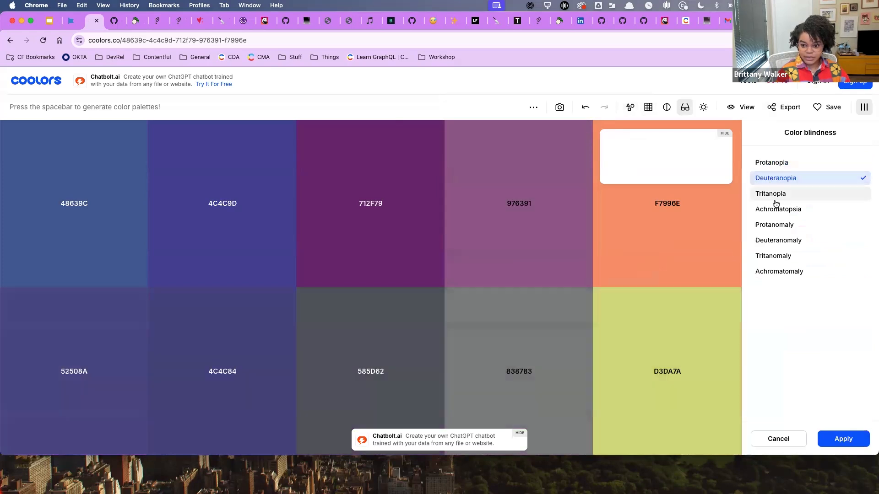
{"action": "left_click", "coordinate": [777, 197]}
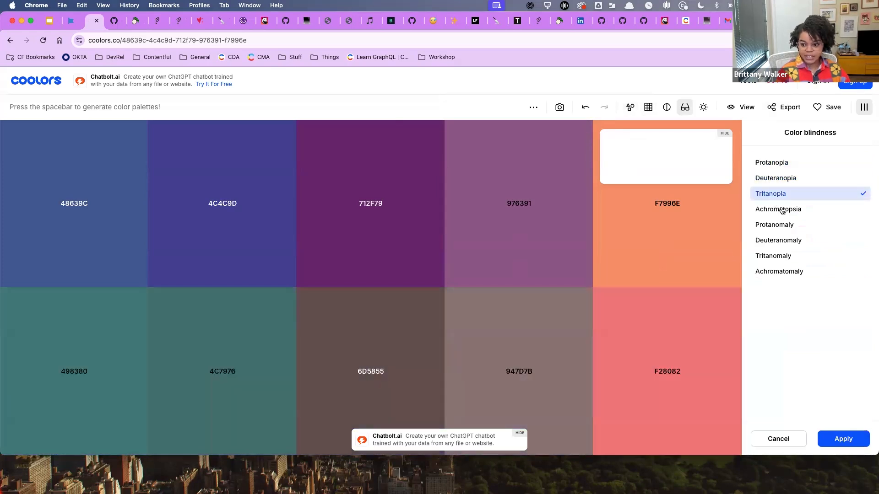
{"action": "left_click", "coordinate": [784, 223]}
{"action": "left_click", "coordinate": [783, 209]}
{"action": "left_click", "coordinate": [782, 241]}
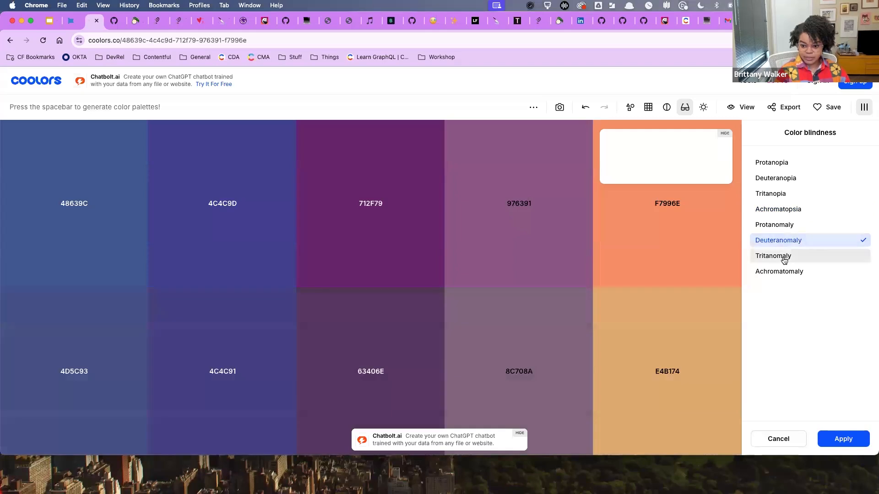
{"action": "left_click", "coordinate": [783, 257]}
{"action": "left_click", "coordinate": [783, 272]}
Compare the Protanopia, Deuteranopia, Tritanopia and Achromatopsia simulations again, cancel the colour blindness view and return to the Resources slide.
{"action": "left_click", "coordinate": [787, 166]}
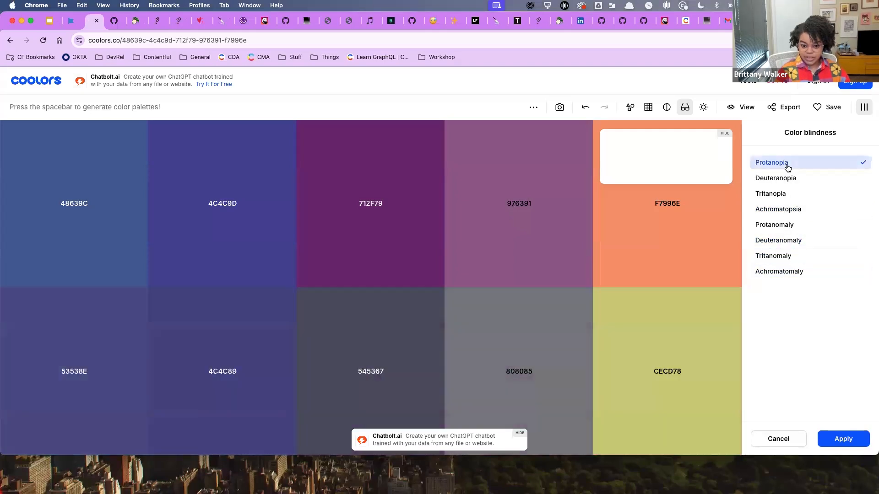
{"action": "left_click", "coordinate": [787, 179]}
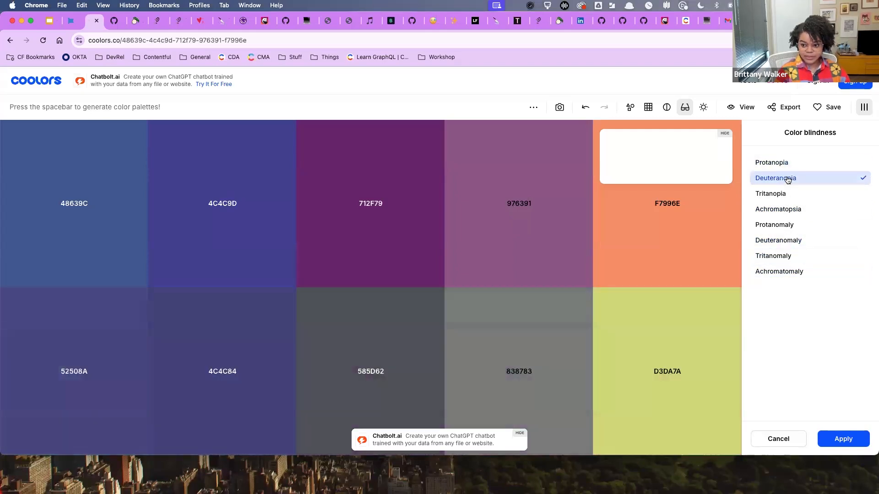
{"action": "left_click", "coordinate": [781, 194]}
{"action": "left_click", "coordinate": [783, 210]}
{"action": "left_click", "coordinate": [786, 162]}
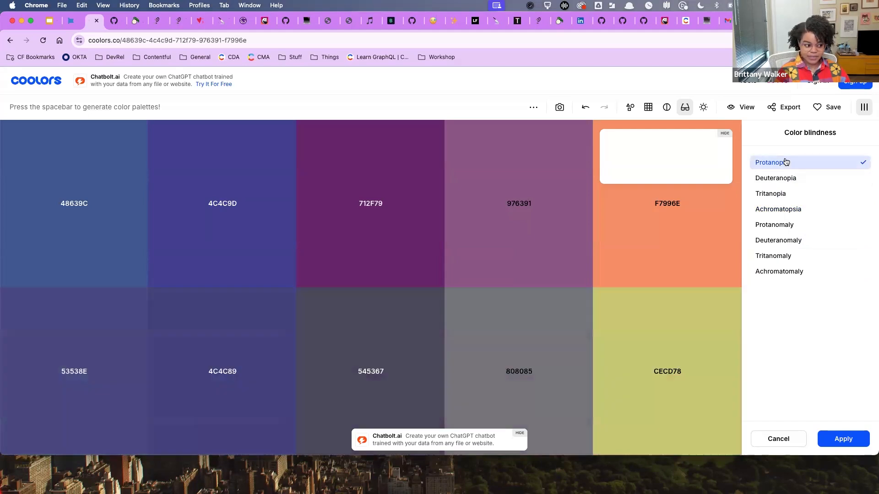
{"action": "left_click", "coordinate": [777, 437]}
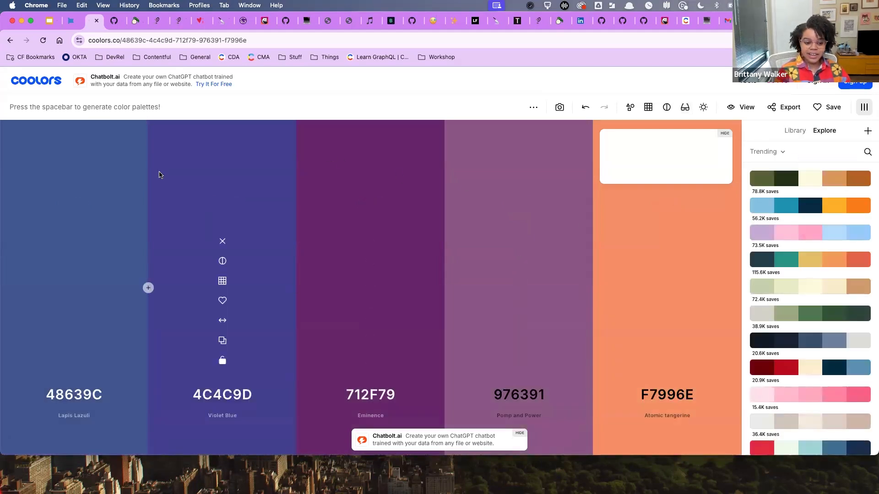
{"action": "left_click", "coordinate": [49, 22]}
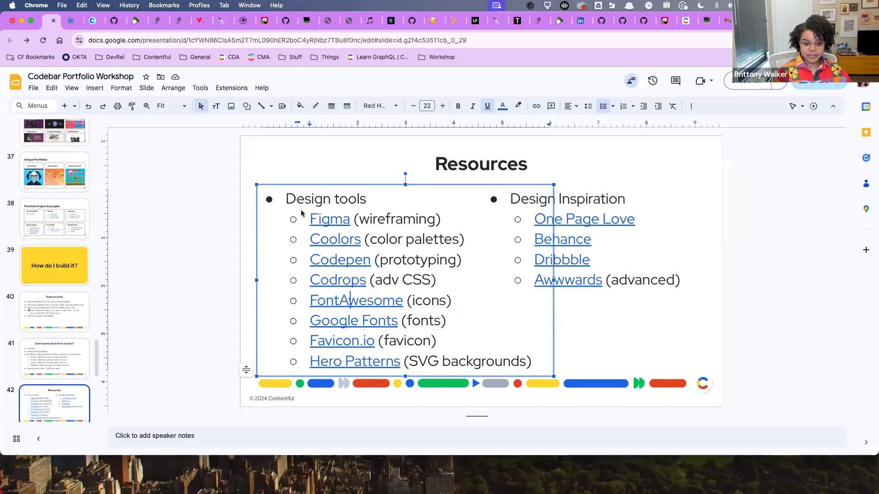
Deselect the Resources slide's text box and open musicalwebdev.com in a new browser tab.
{"action": "left_click", "coordinate": [743, 268]}
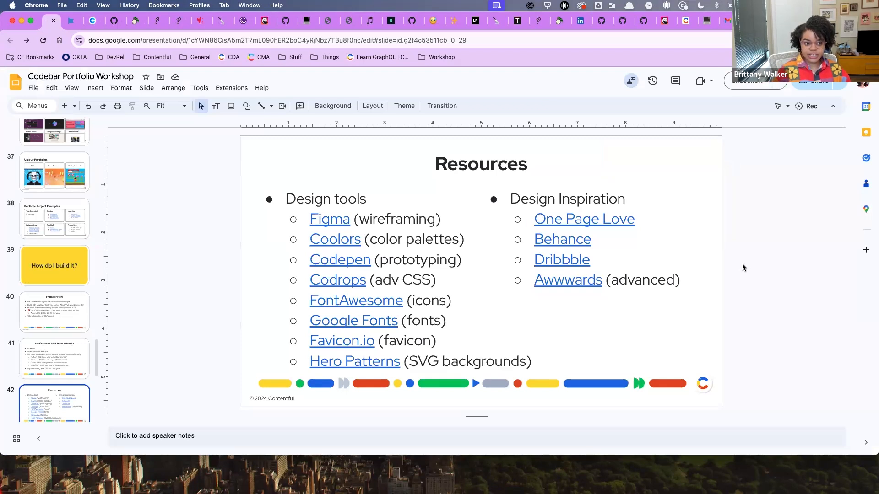
{"action": "key", "text": "super+t"}
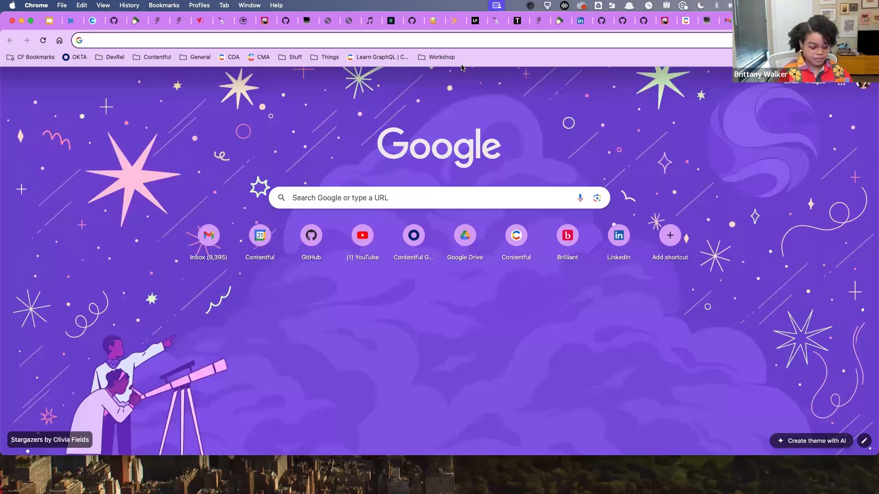
{"action": "type", "text": "musicalwebdev.com"}
{"action": "key", "text": "Return"}
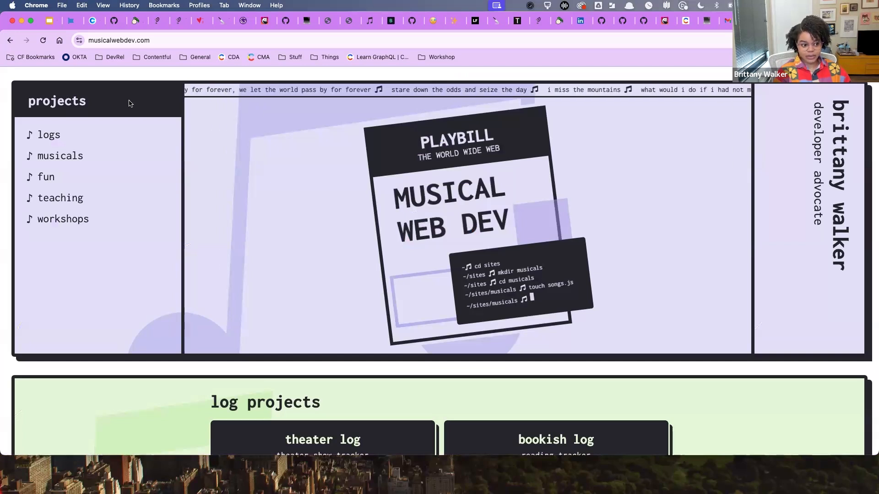
Inspect the projects heading in the developer tools and examine the side header and project sections with the element picker.
{"action": "right_click", "coordinate": [62, 97]}
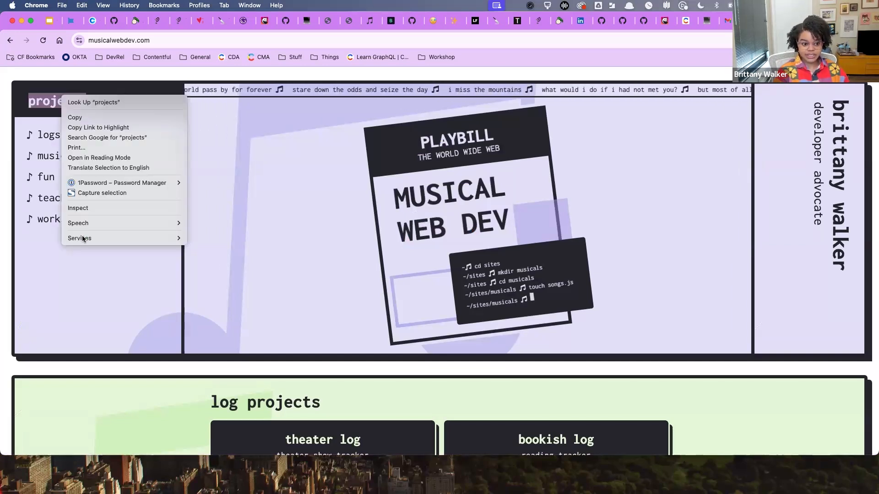
{"action": "left_click", "coordinate": [80, 207]}
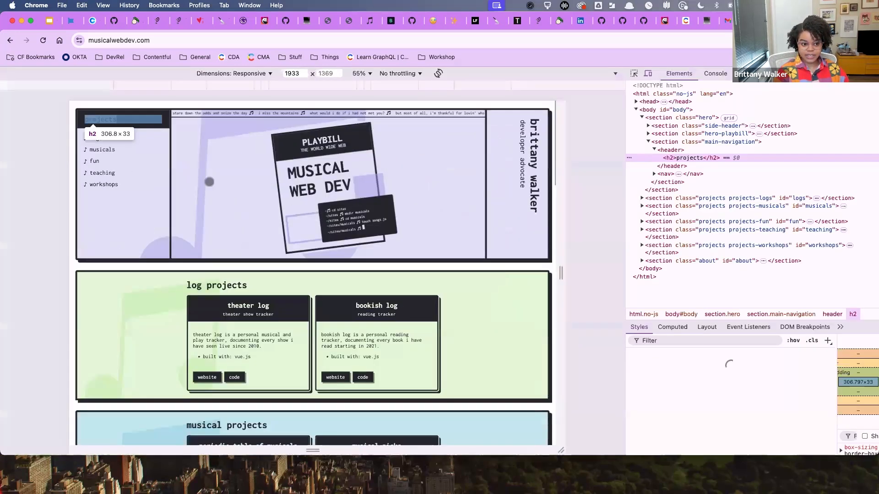
{"action": "left_click", "coordinate": [634, 74]}
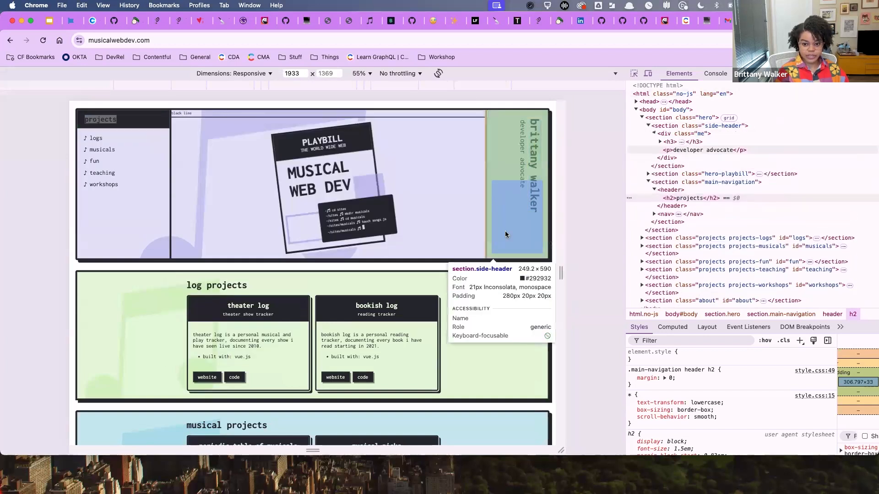
{"action": "scroll", "coordinate": [479, 331], "scroll_direction": "down", "scroll_amount": 3}
{"action": "scroll", "coordinate": [479, 331], "scroll_direction": "down", "scroll_amount": 5}
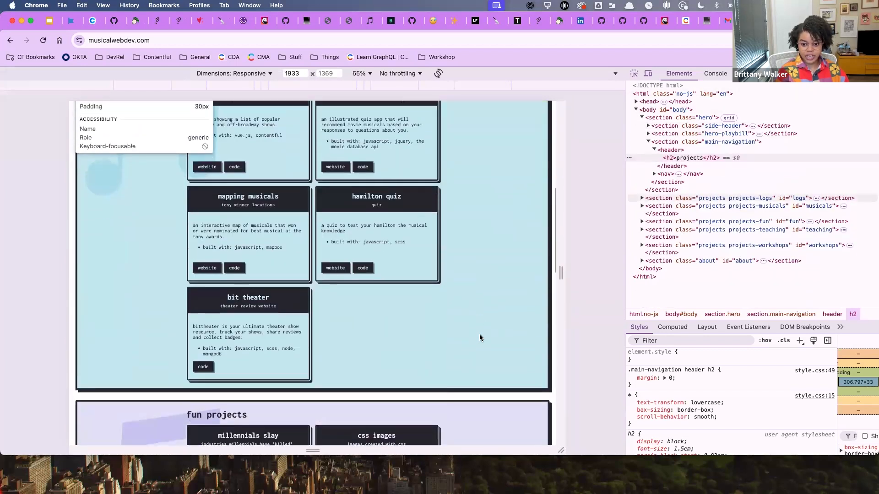
{"action": "scroll", "coordinate": [479, 334], "scroll_direction": "up", "scroll_amount": 10}
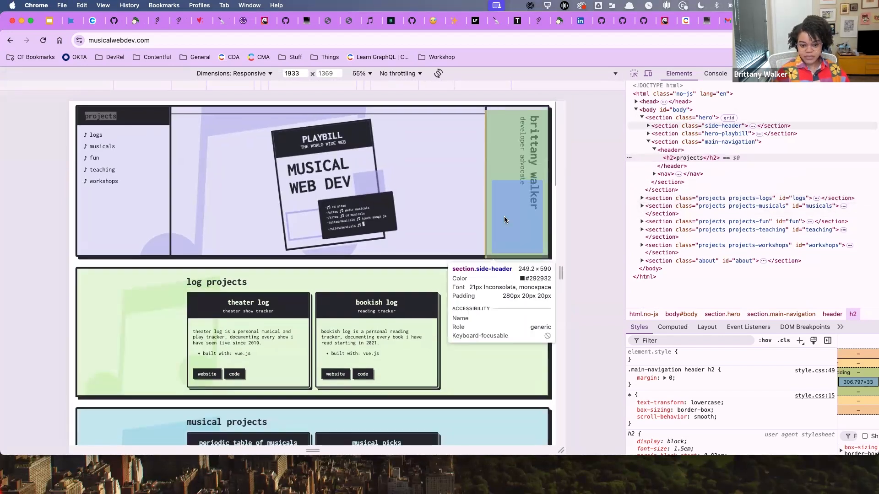
{"action": "scroll", "coordinate": [504, 216], "scroll_direction": "down", "scroll_amount": 10}
{"action": "scroll", "coordinate": [504, 216], "scroll_direction": "up", "scroll_amount": 10}
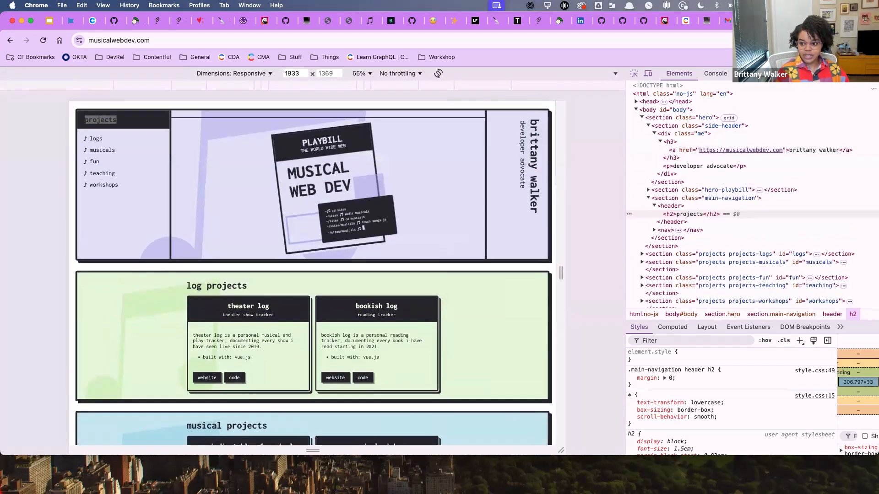
Display the Lighthouse report options in the developer tools, and close the tools.
{"action": "left_click", "coordinate": [779, 73]}
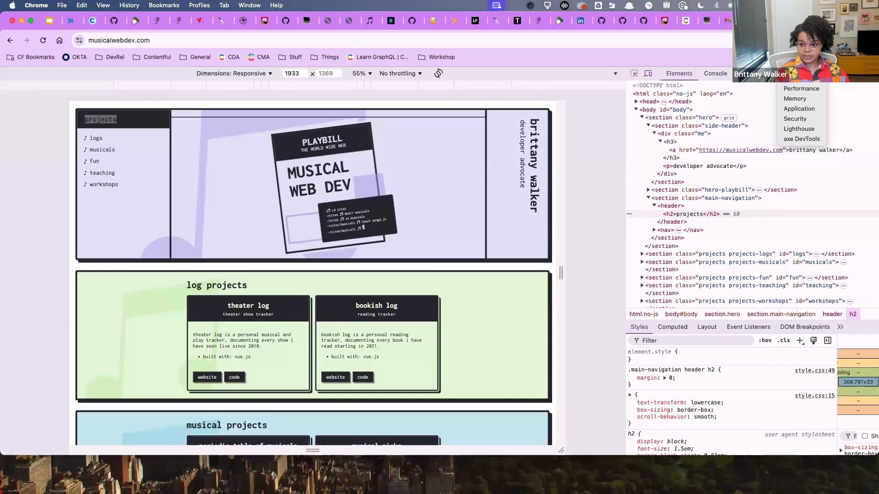
{"action": "left_click", "coordinate": [792, 131]}
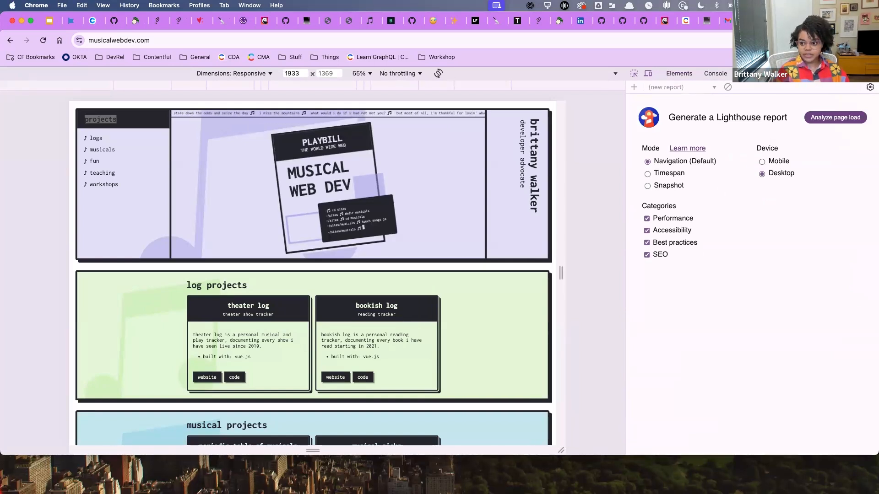
{"action": "key", "text": "super+alt+i"}
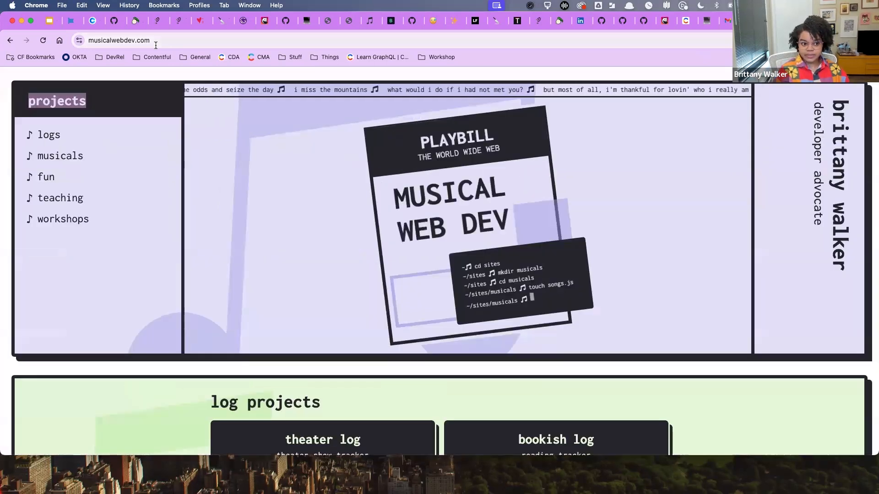
Return to the Resources slide and show the address of the Google Fonts link.
{"action": "left_click", "coordinate": [49, 21]}
{"action": "left_click", "coordinate": [374, 322]}
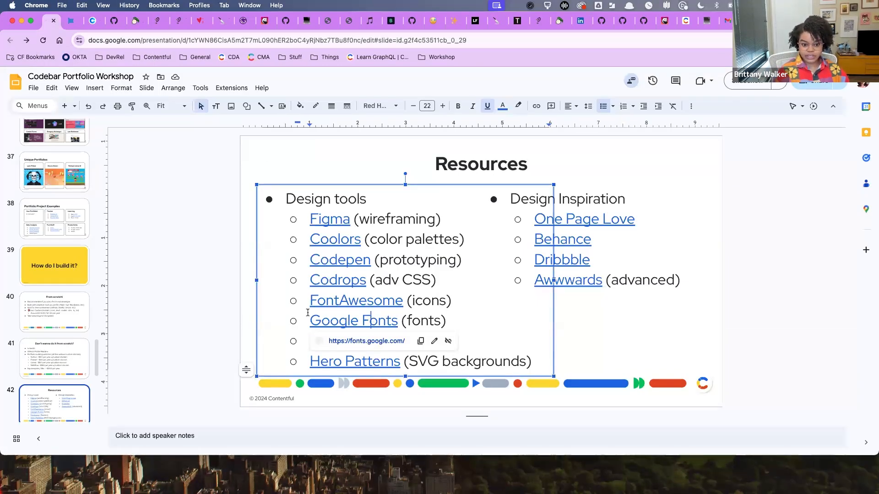
{"action": "left_click", "coordinate": [429, 321]}
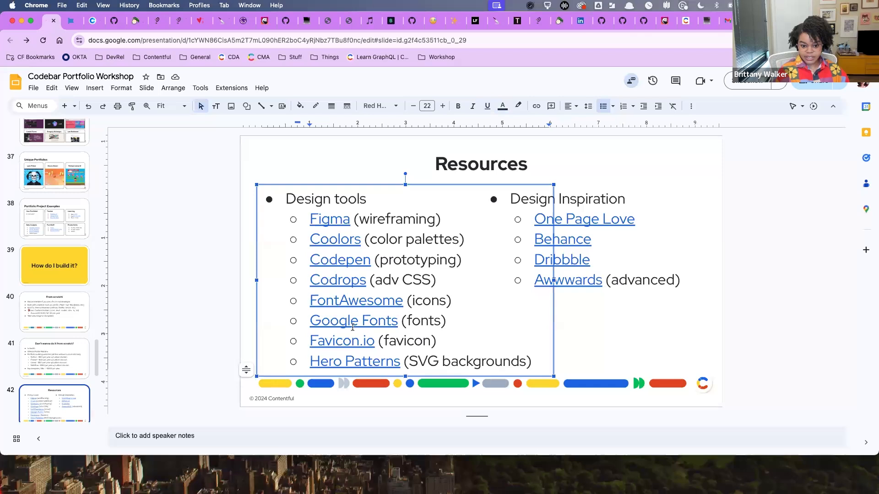
Open Favicon.io from the Design tools list and view its converter for generating a favicon from an image.
{"action": "left_click", "coordinate": [333, 338]}
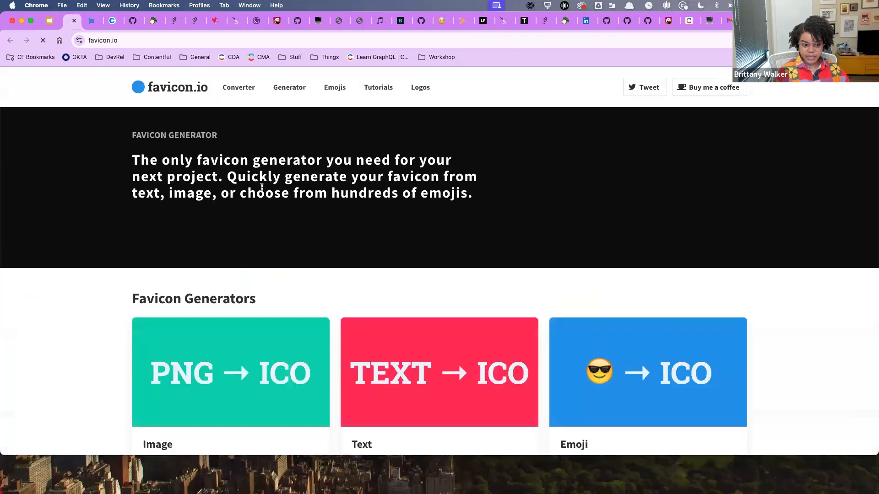
{"action": "scroll", "coordinate": [227, 261], "scroll_direction": "down", "scroll_amount": 3}
{"action": "left_click", "coordinate": [220, 275]}
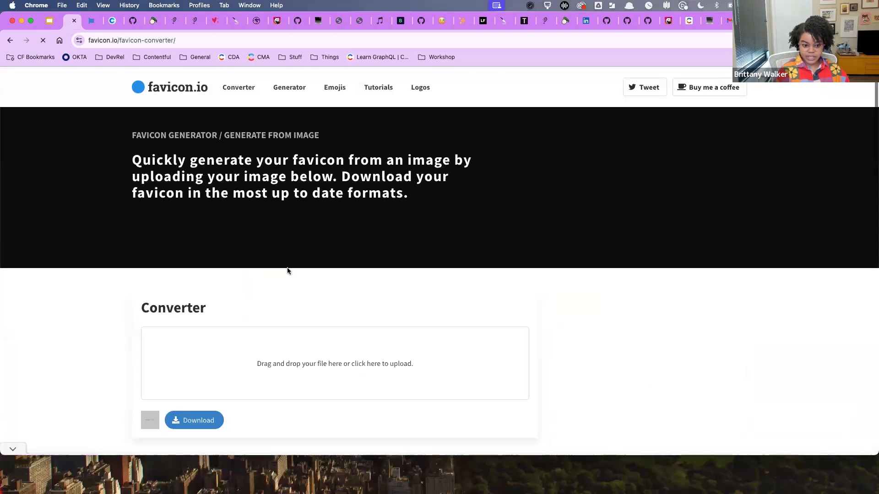
{"action": "scroll", "coordinate": [300, 266], "scroll_direction": "down", "scroll_amount": 2}
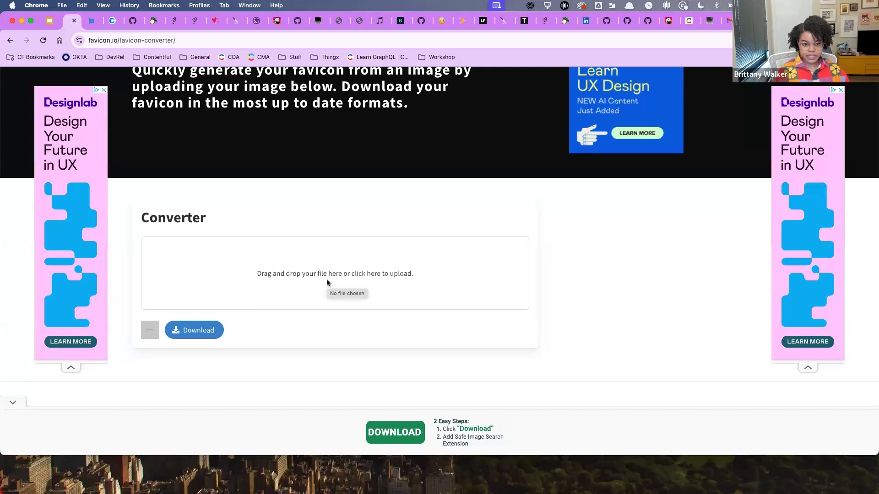
Switch to the open cassie.codes portfolio and go back to the Resources slide.
{"action": "left_click", "coordinate": [440, 21]}
{"action": "key", "text": "ctrl+Tab"}
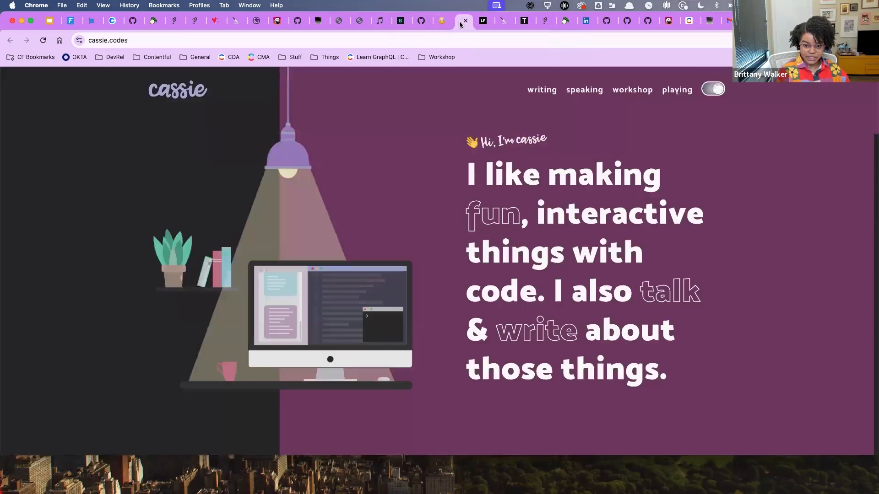
{"action": "left_click", "coordinate": [49, 21]}
Open Hero Patterns from the Design tools list, browse its SVG background patterns and return to the Resources slide.
{"action": "left_click", "coordinate": [342, 357]}
{"action": "left_click", "coordinate": [364, 379]}
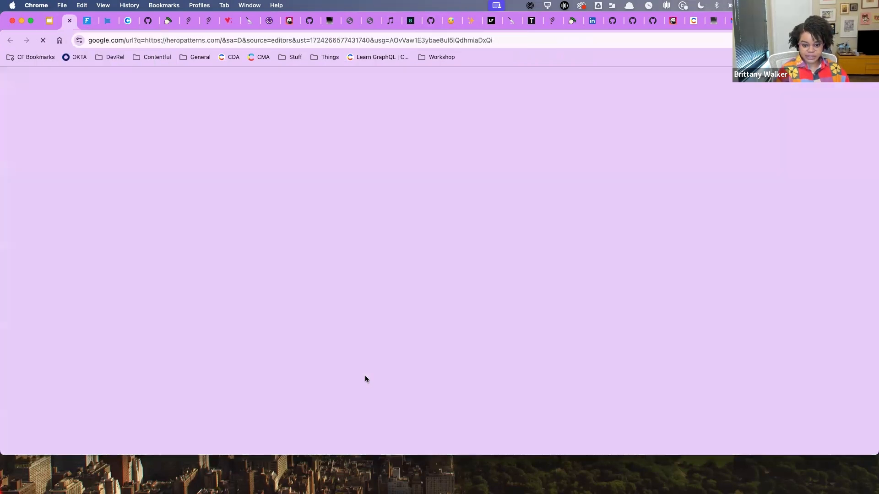
{"action": "scroll", "coordinate": [529, 182], "scroll_direction": "down", "scroll_amount": 20}
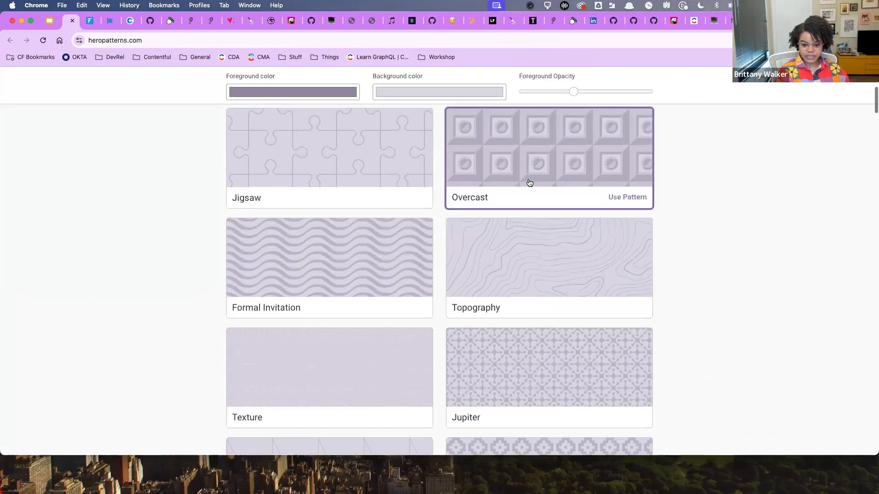
{"action": "scroll", "coordinate": [512, 196], "scroll_direction": "down", "scroll_amount": 10}
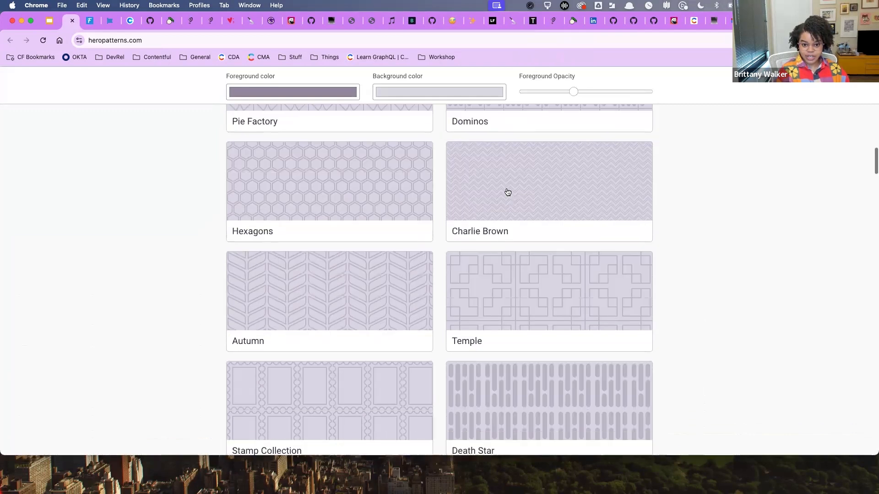
{"action": "scroll", "coordinate": [432, 294], "scroll_direction": "down", "scroll_amount": 10}
{"action": "scroll", "coordinate": [447, 278], "scroll_direction": "up", "scroll_amount": 20}
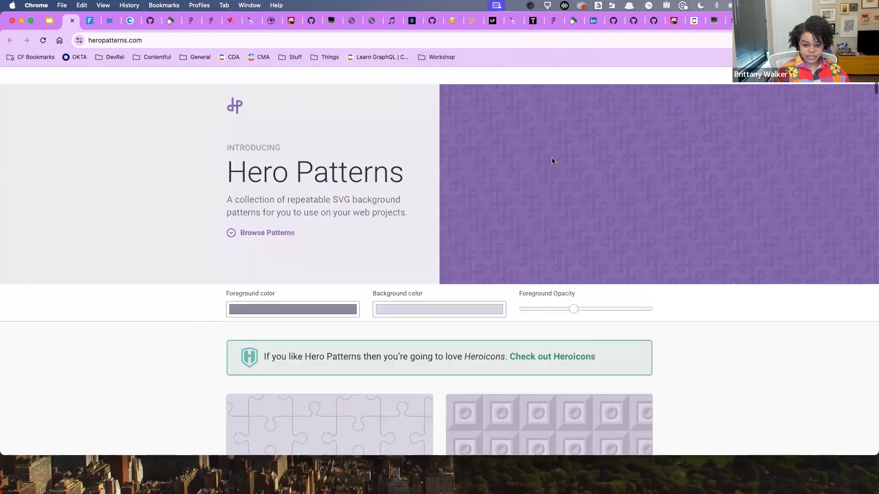
{"action": "left_click", "coordinate": [50, 25]}
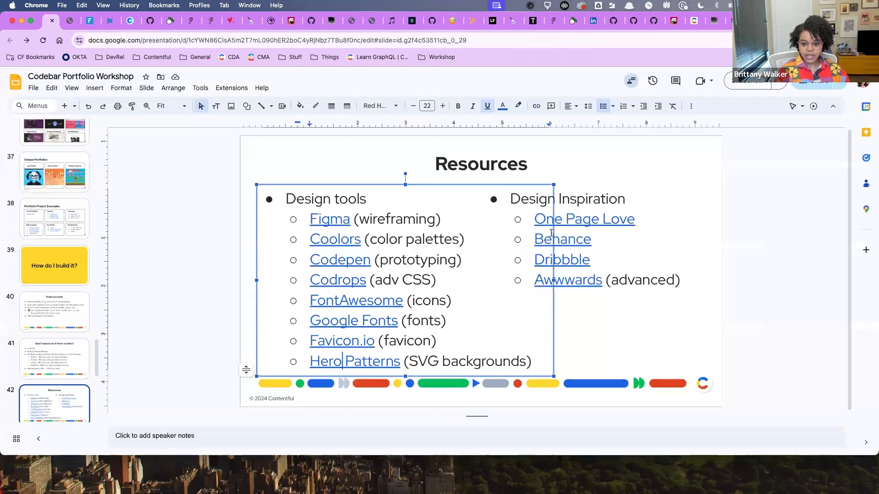
Open One Page Love from the slide's Design Inspiration list.
{"action": "left_click", "coordinate": [610, 199]}
{"action": "left_click", "coordinate": [583, 329]}
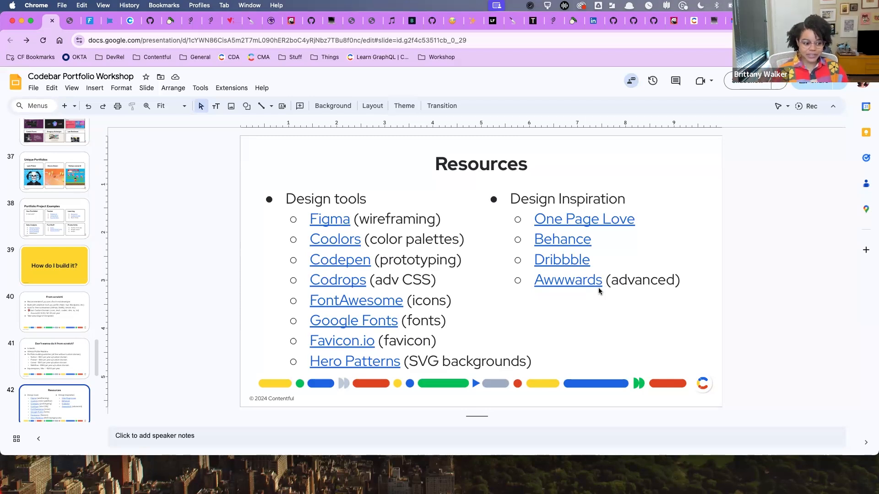
{"action": "left_click", "coordinate": [602, 219]}
{"action": "left_click", "coordinate": [586, 242]}
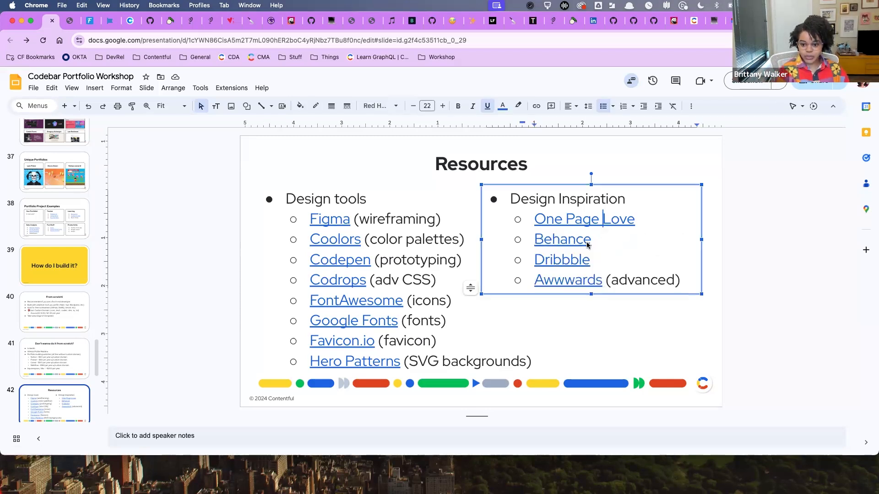
Browse the One Page Love gallery for portfolio, landing page and event website designs.
{"action": "scroll", "coordinate": [402, 270], "scroll_direction": "down", "scroll_amount": 8}
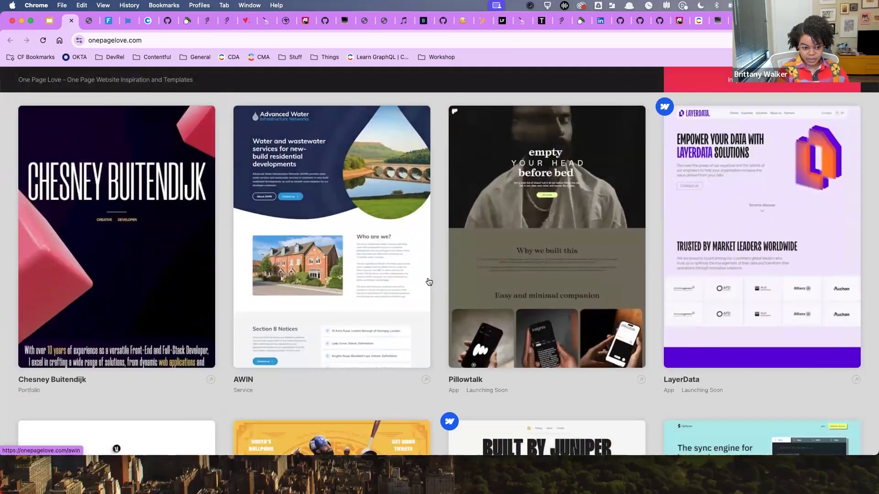
{"action": "scroll", "coordinate": [429, 281], "scroll_direction": "down", "scroll_amount": 5}
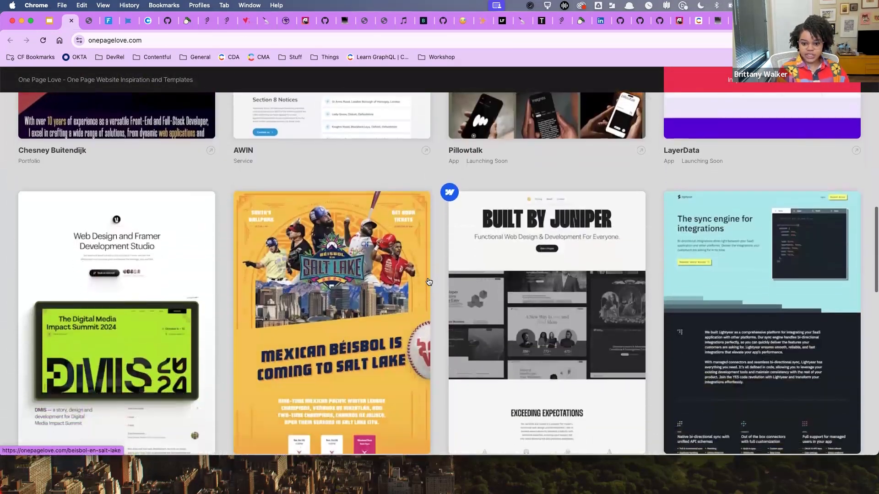
{"action": "scroll", "coordinate": [429, 281], "scroll_direction": "down", "scroll_amount": 1}
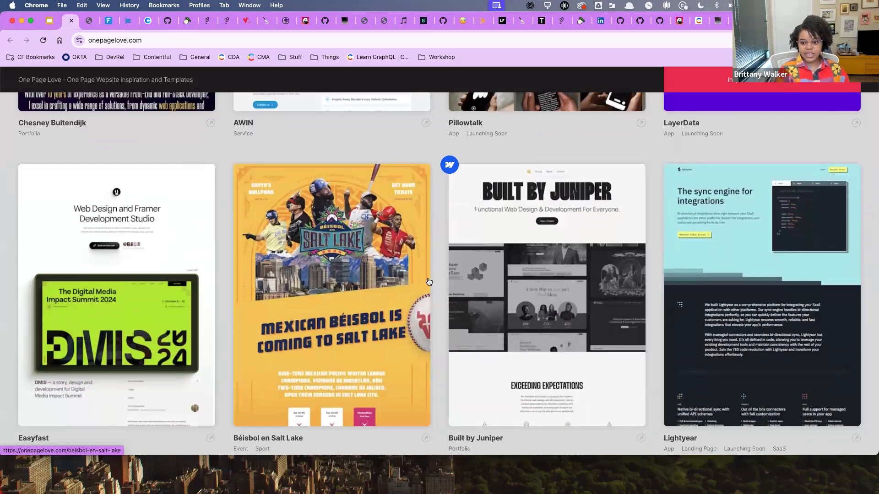
{"action": "scroll", "coordinate": [429, 281], "scroll_direction": "down", "scroll_amount": 11}
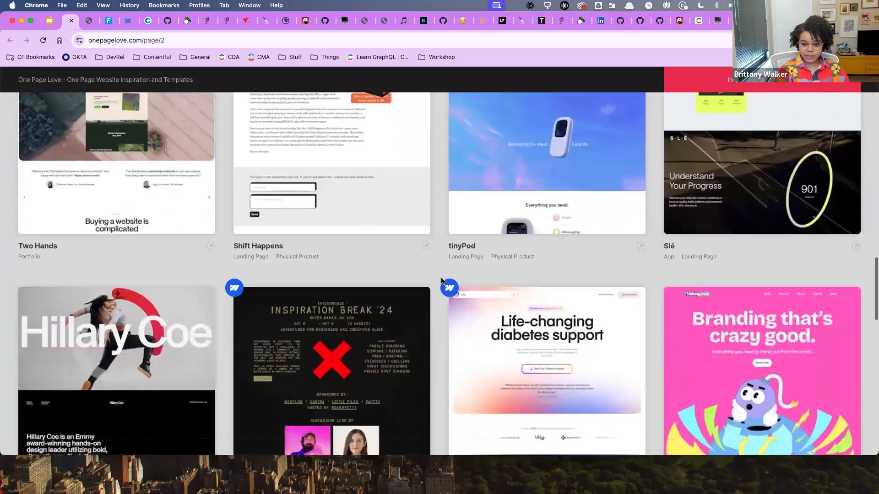
{"action": "scroll", "coordinate": [441, 281], "scroll_direction": "down", "scroll_amount": 7}
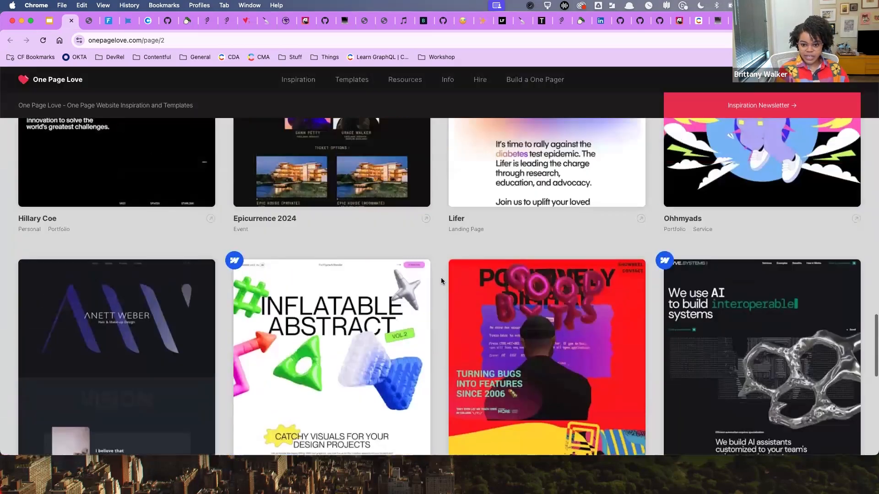
{"action": "scroll", "coordinate": [441, 281], "scroll_direction": "up", "scroll_amount": 5}
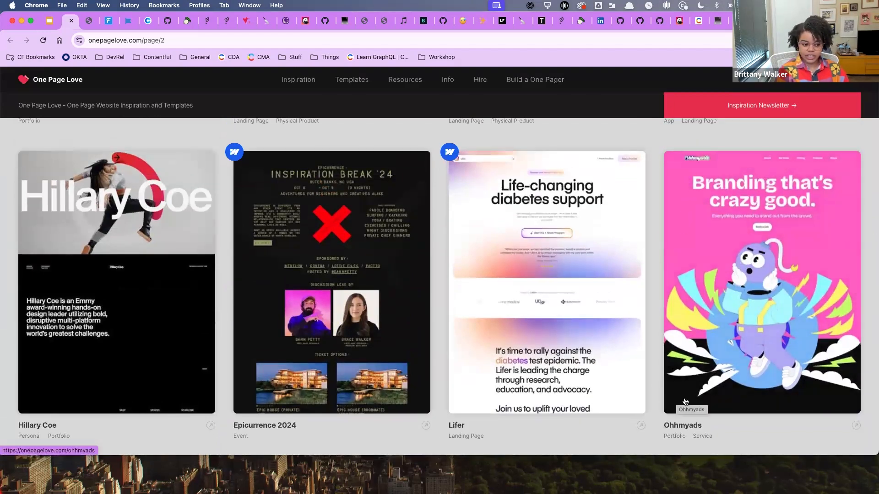
{"action": "scroll", "coordinate": [660, 262], "scroll_direction": "down", "scroll_amount": 15}
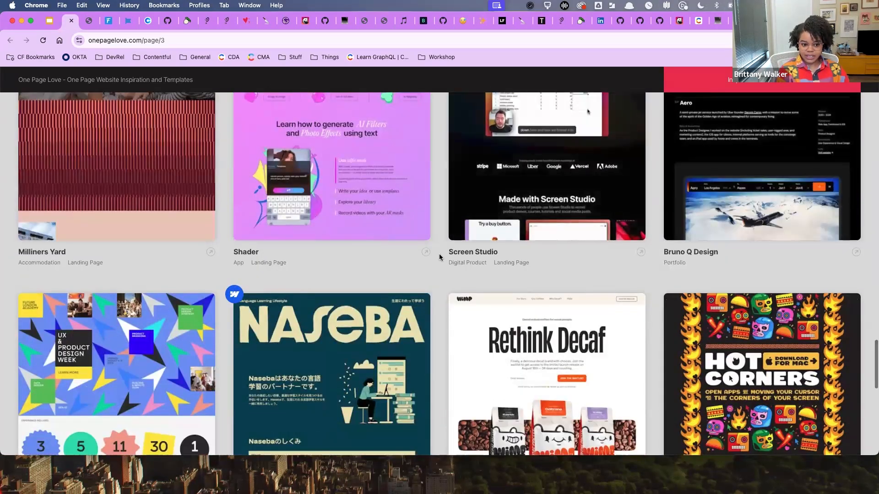
{"action": "scroll", "coordinate": [439, 254], "scroll_direction": "up", "scroll_amount": 5}
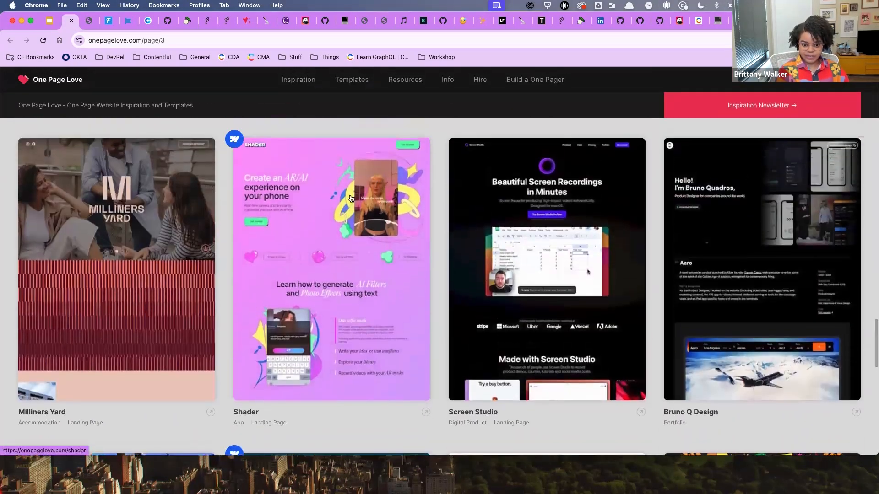
{"action": "scroll", "coordinate": [444, 307], "scroll_direction": "down", "scroll_amount": 10}
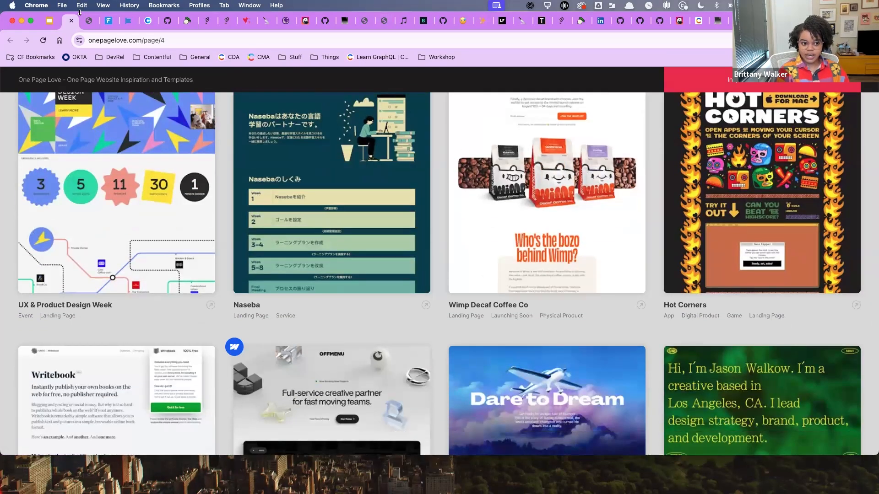
Go back to the Resources slide and open Behance from its Design Inspiration list.
{"action": "left_click", "coordinate": [51, 20]}
{"action": "left_click", "coordinate": [560, 243]}
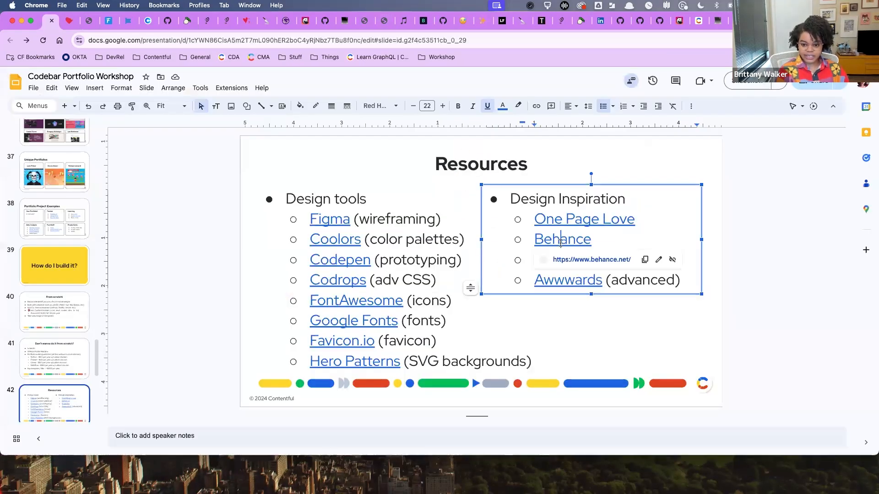
{"action": "left_click", "coordinate": [569, 260]}
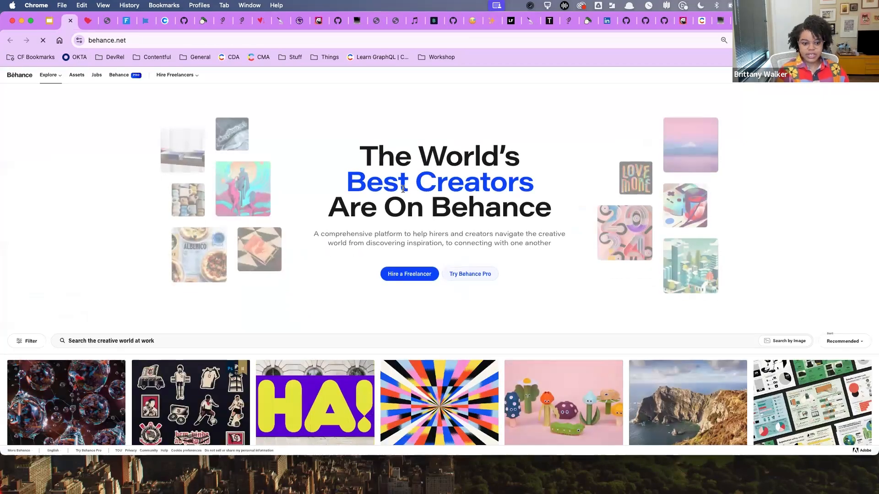
Browse the creative project gallery on the Behance home page.
{"action": "scroll", "coordinate": [403, 189], "scroll_direction": "down", "scroll_amount": 5}
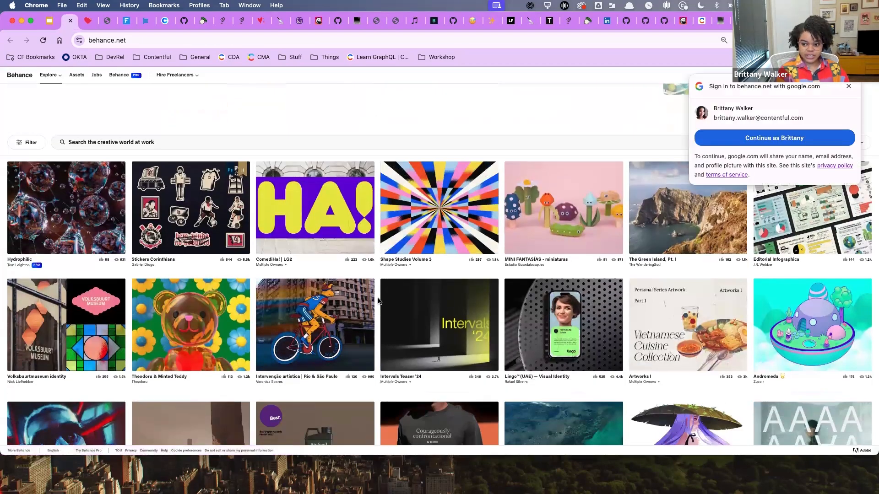
{"action": "scroll", "coordinate": [379, 300], "scroll_direction": "down", "scroll_amount": 7}
{"action": "scroll", "coordinate": [378, 301], "scroll_direction": "up", "scroll_amount": 3}
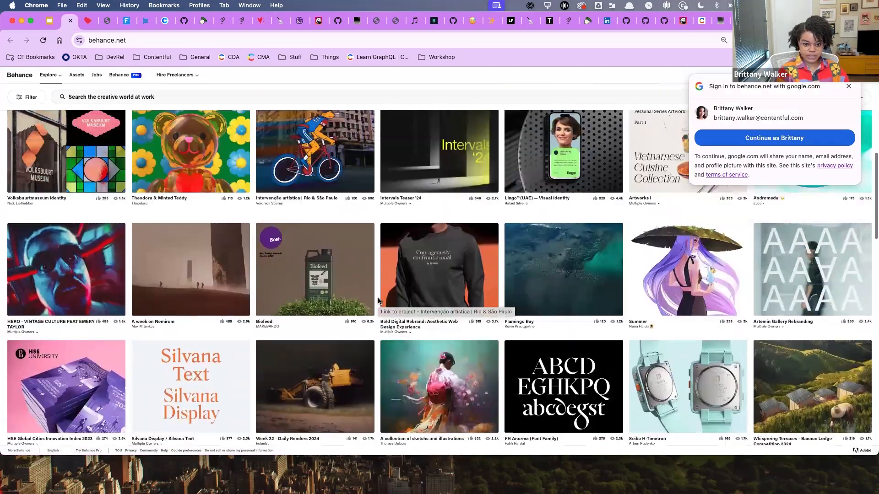
{"action": "scroll", "coordinate": [378, 300], "scroll_direction": "up", "scroll_amount": 4}
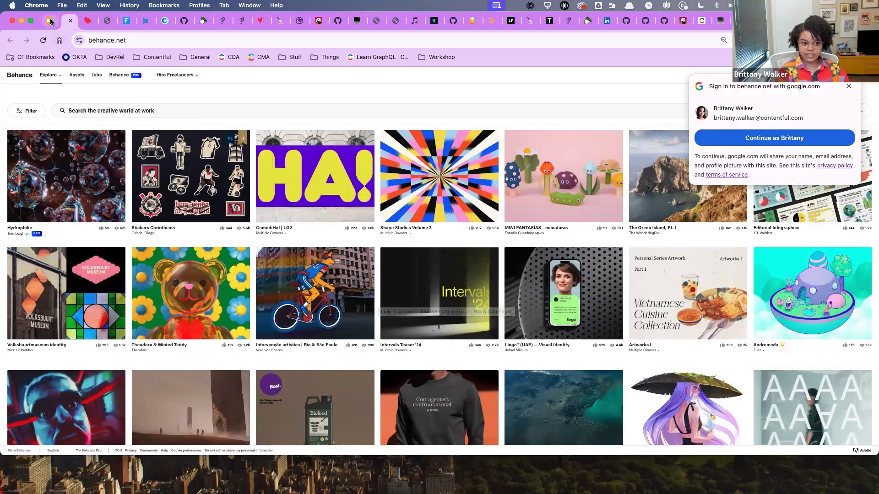
Return to the Resources slide and open the Awwwards link under Design Inspiration.
{"action": "key", "text": "ctrl+shift+Tab"}
{"action": "left_click", "coordinate": [579, 281]}
{"action": "left_click", "coordinate": [578, 299]}
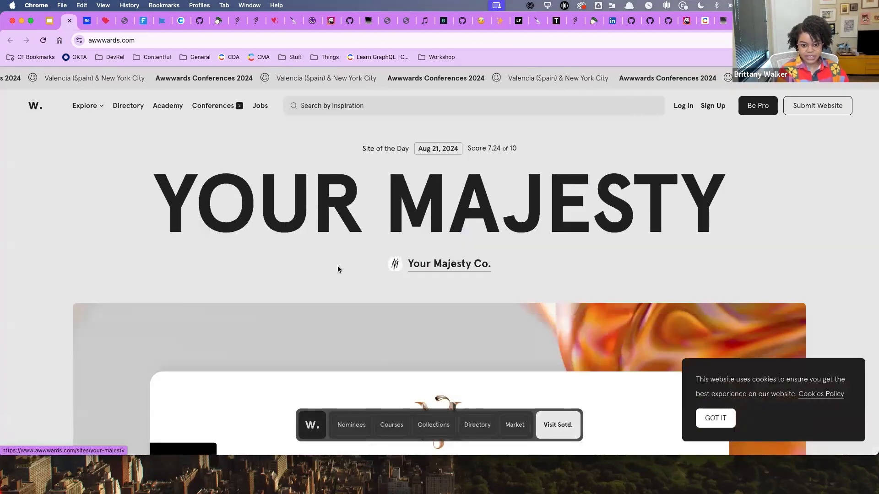
Look through the Awwwards home page, covering the Site of the Day, the latest nominees and the past daily winners.
{"action": "scroll", "coordinate": [337, 266], "scroll_direction": "down", "scroll_amount": 5}
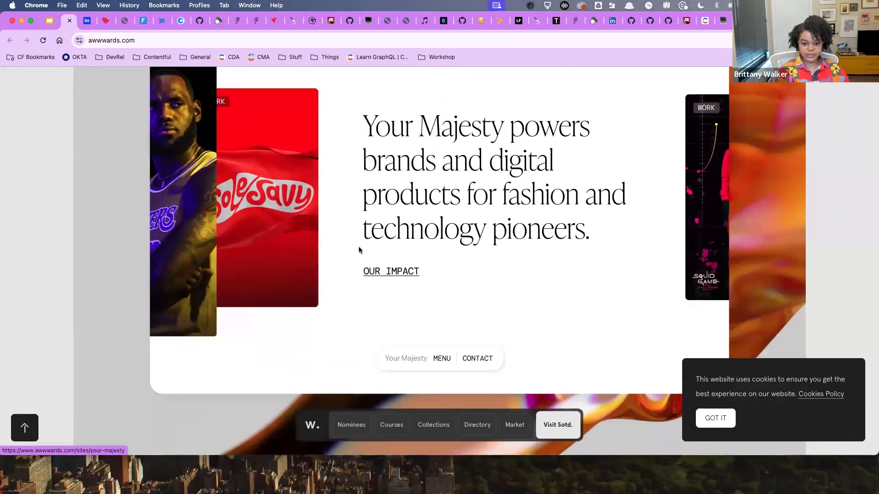
{"action": "scroll", "coordinate": [359, 249], "scroll_direction": "up", "scroll_amount": 2}
{"action": "scroll", "coordinate": [359, 250], "scroll_direction": "down", "scroll_amount": 10}
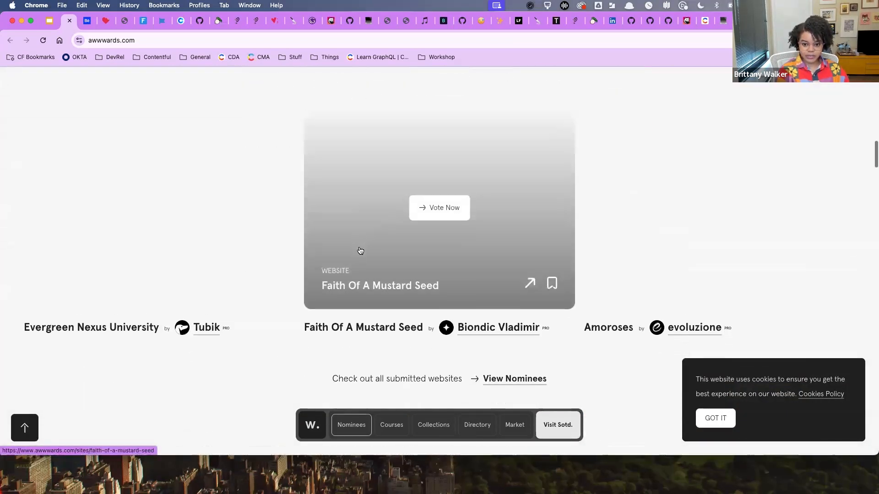
{"action": "scroll", "coordinate": [275, 318], "scroll_direction": "up", "scroll_amount": 2}
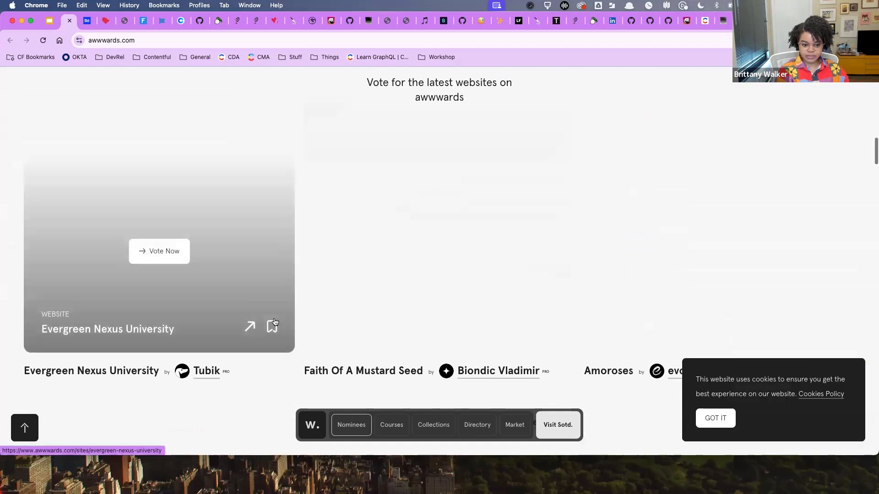
{"action": "scroll", "coordinate": [298, 227], "scroll_direction": "up", "scroll_amount": 1}
{"action": "scroll", "coordinate": [399, 236], "scroll_direction": "down", "scroll_amount": 3}
{"action": "scroll", "coordinate": [398, 256], "scroll_direction": "up", "scroll_amount": 3}
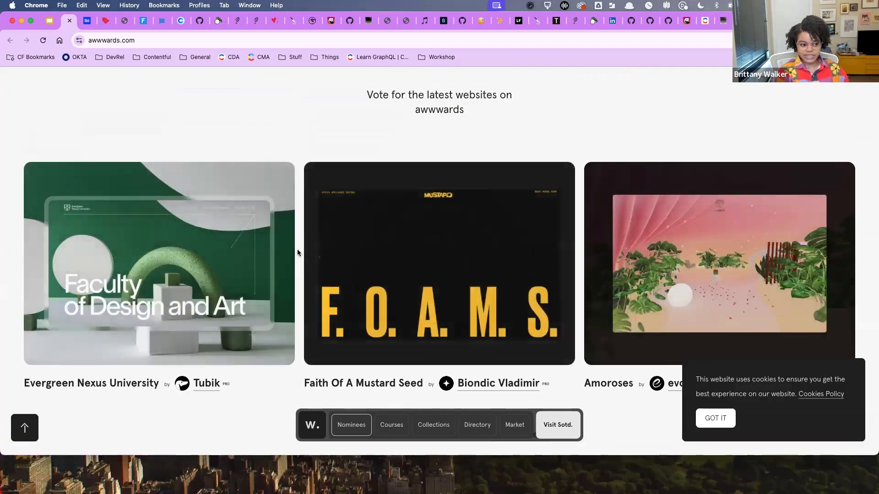
{"action": "scroll", "coordinate": [298, 252], "scroll_direction": "down", "scroll_amount": 10}
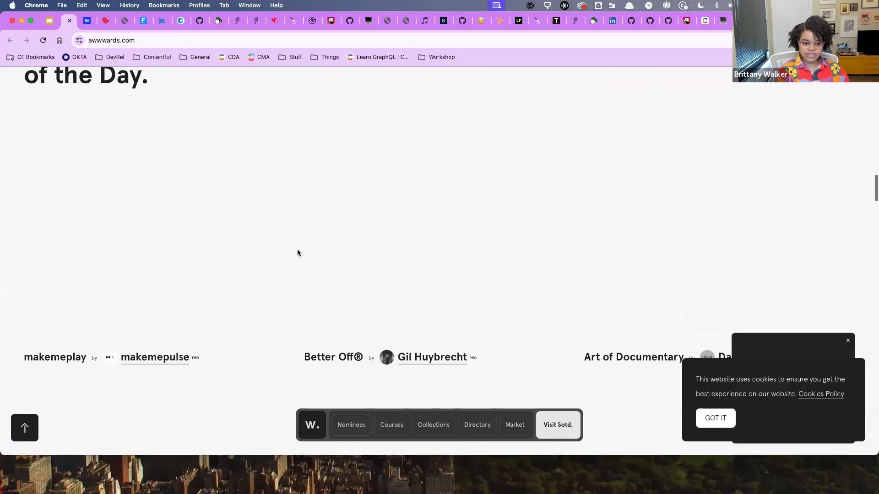
{"action": "scroll", "coordinate": [298, 253], "scroll_direction": "up", "scroll_amount": 8}
{"action": "scroll", "coordinate": [297, 249], "scroll_direction": "up", "scroll_amount": 10}
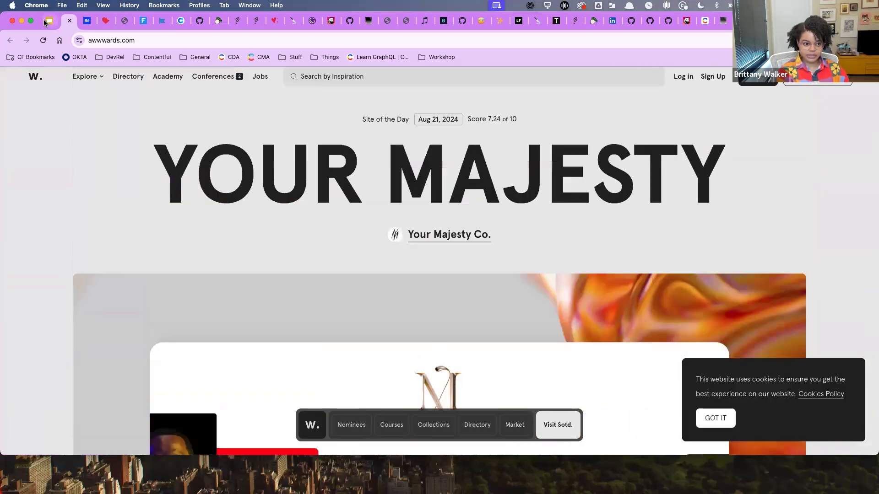
Switch back to the workshop presentation and deselect the text boxes on the Resources slide.
{"action": "left_click", "coordinate": [49, 20]}
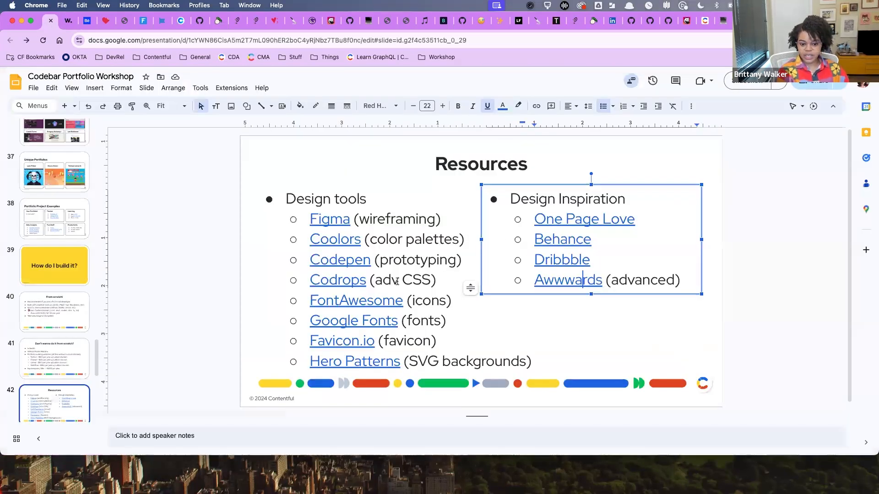
{"action": "left_click", "coordinate": [380, 188]}
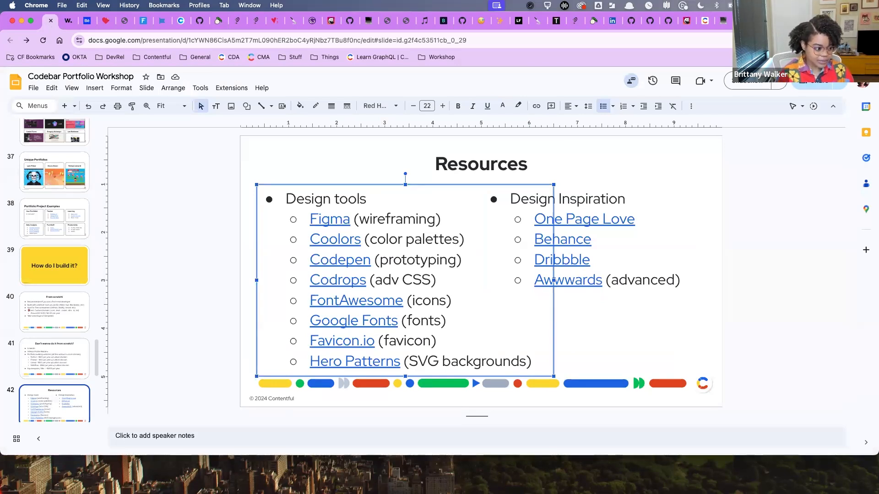
{"action": "left_click", "coordinate": [728, 224]}
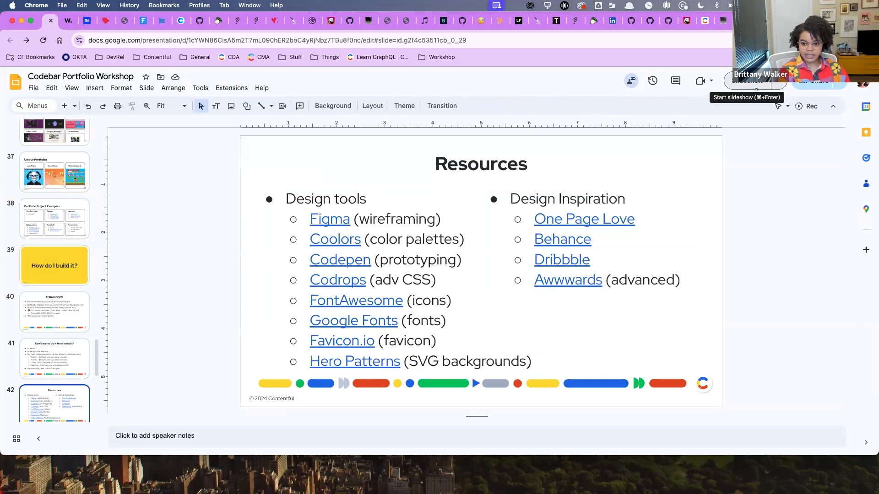